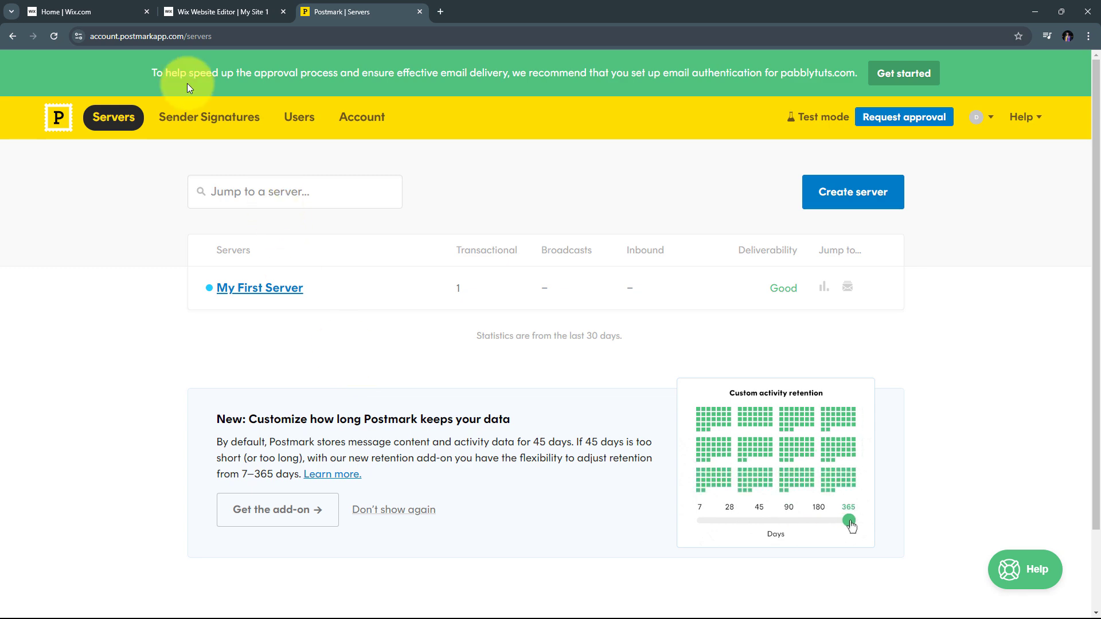
# Switch from Postmark to the Wix dashboard to see the new Tour and Travels form submission
pyautogui.click(82, 7)
pyautogui.click(332, 11)
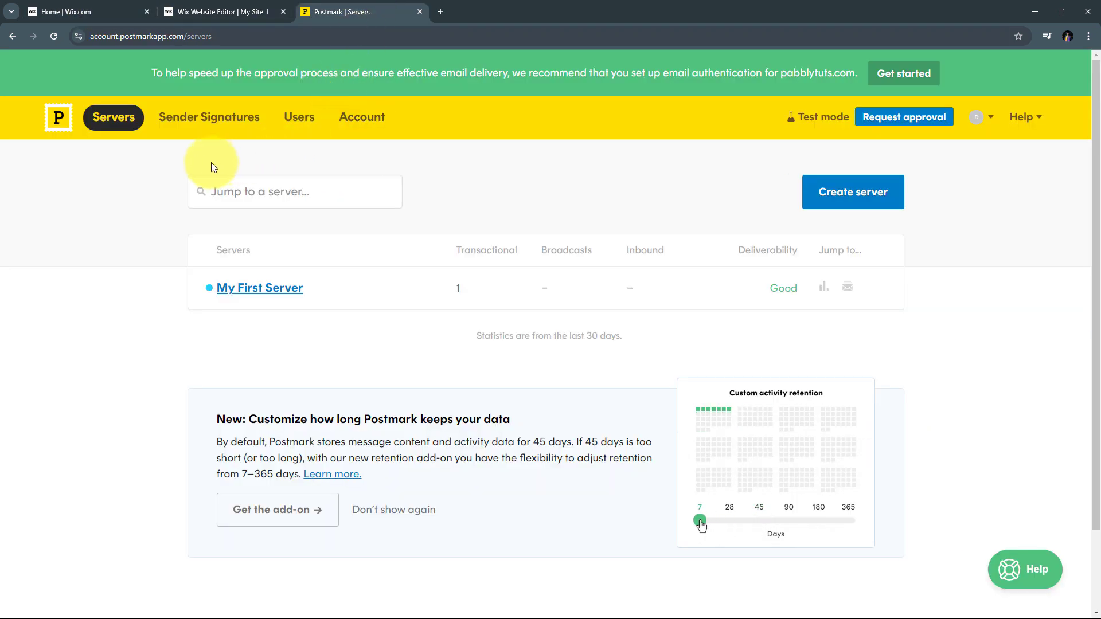
pyautogui.click(102, 12)
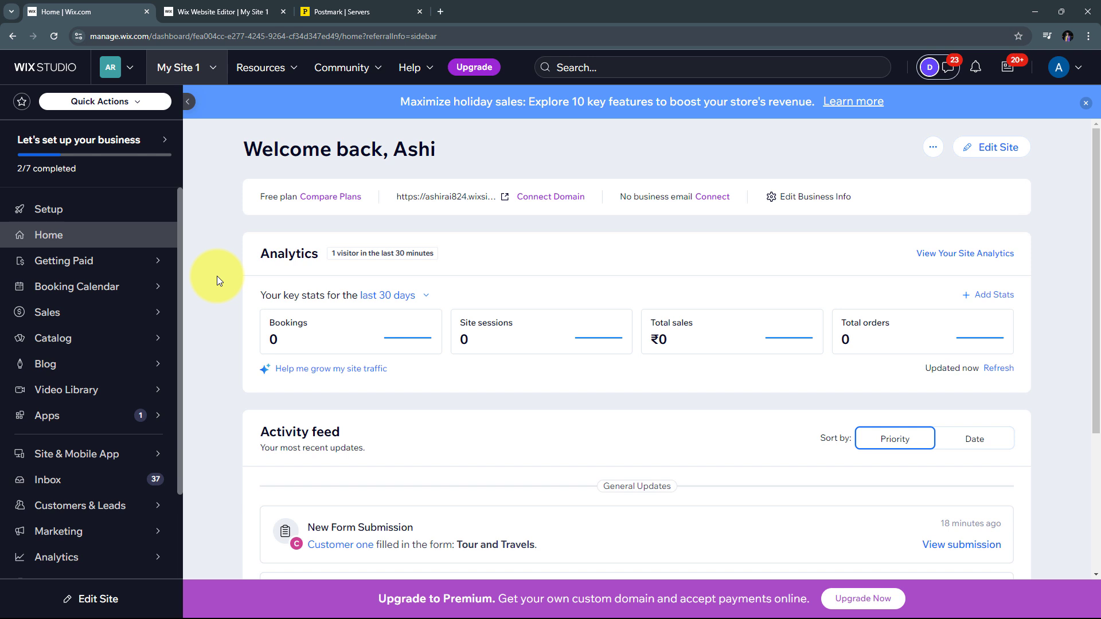
# Review the site's form in the Wix editor preview, then return to Postmark's Servers page
pyautogui.click(220, 12)
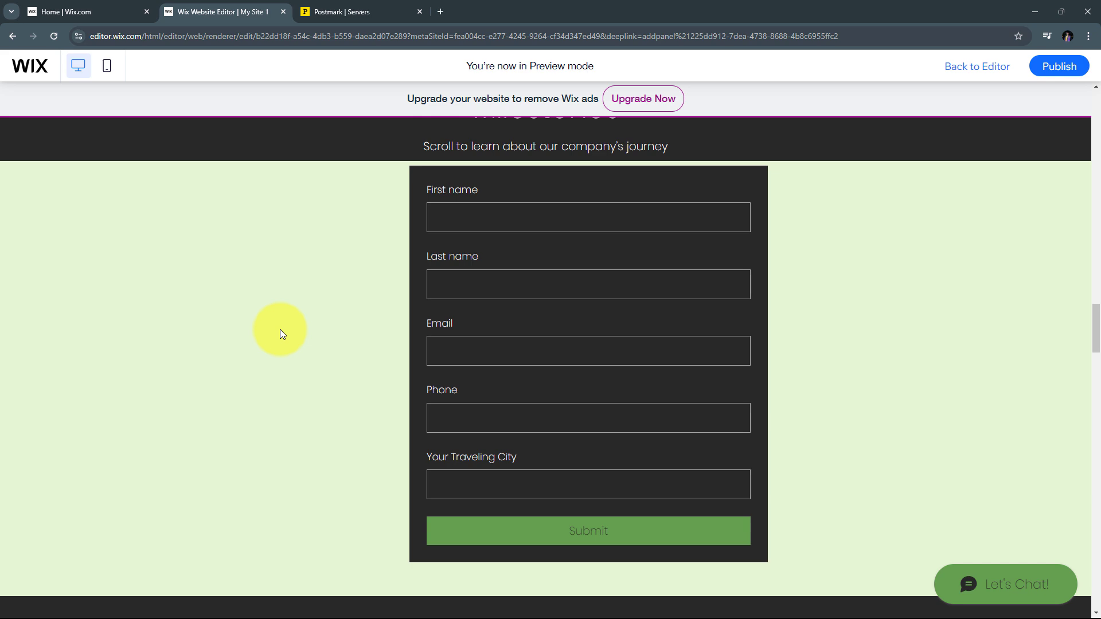
pyautogui.click(352, 7)
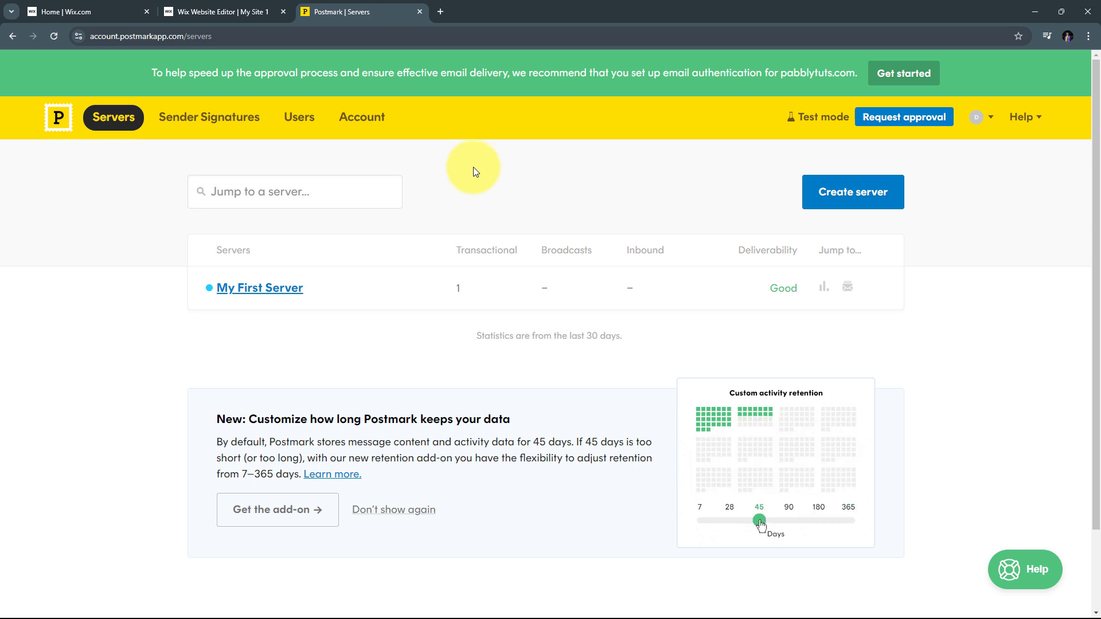
# Load the Pabbly Connect website (pabbly.com/connect) in a new browser tab
pyautogui.click(441, 14)
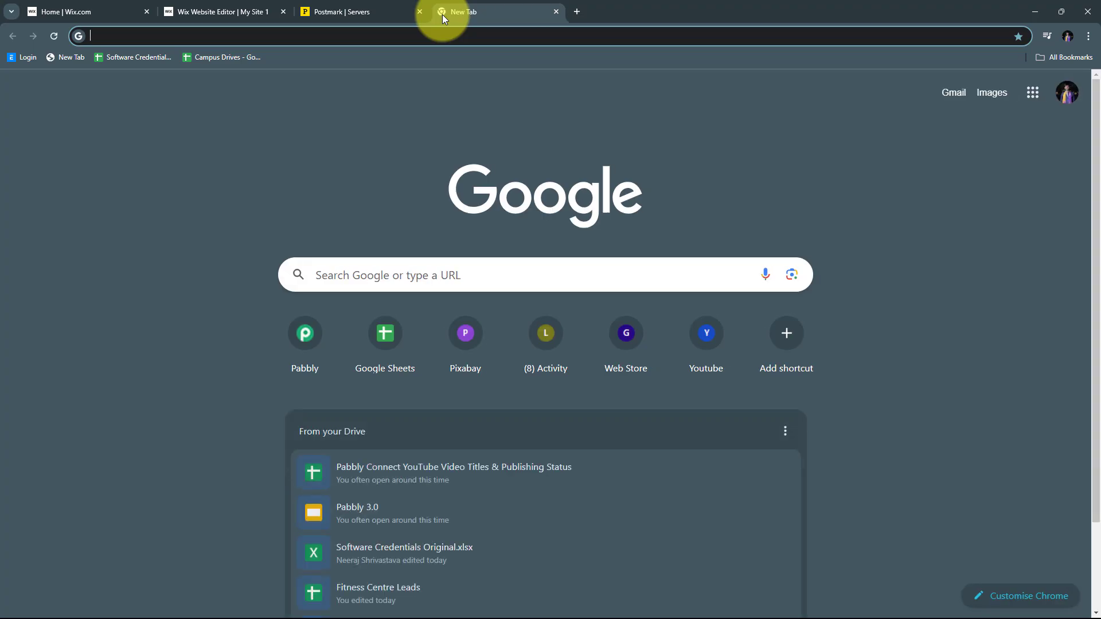
pyautogui.write('pabbly')
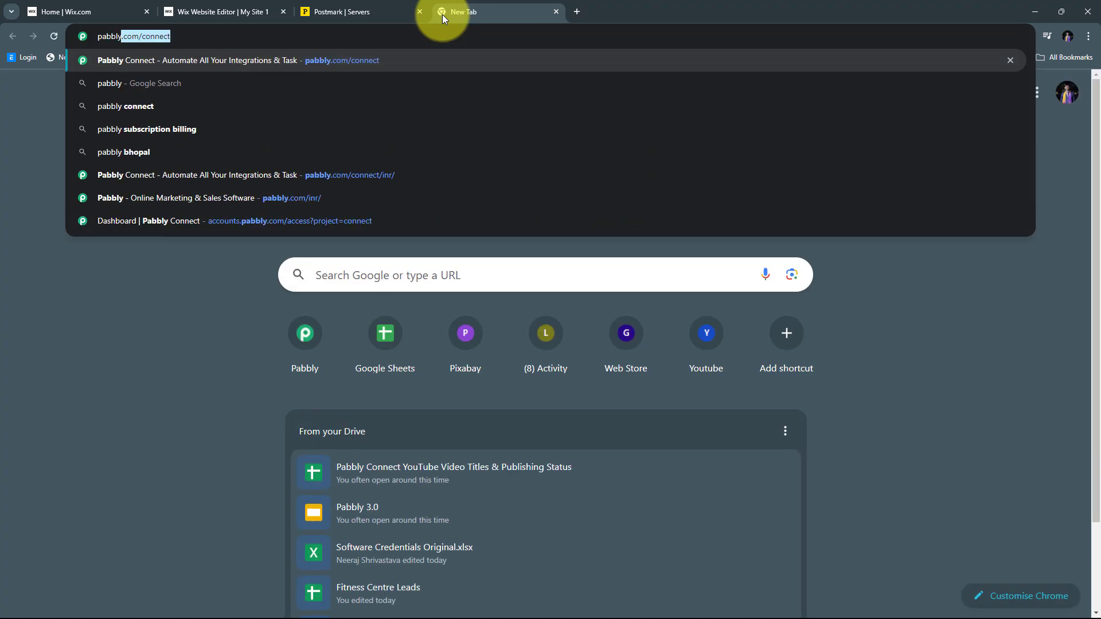
pyautogui.write('.c')
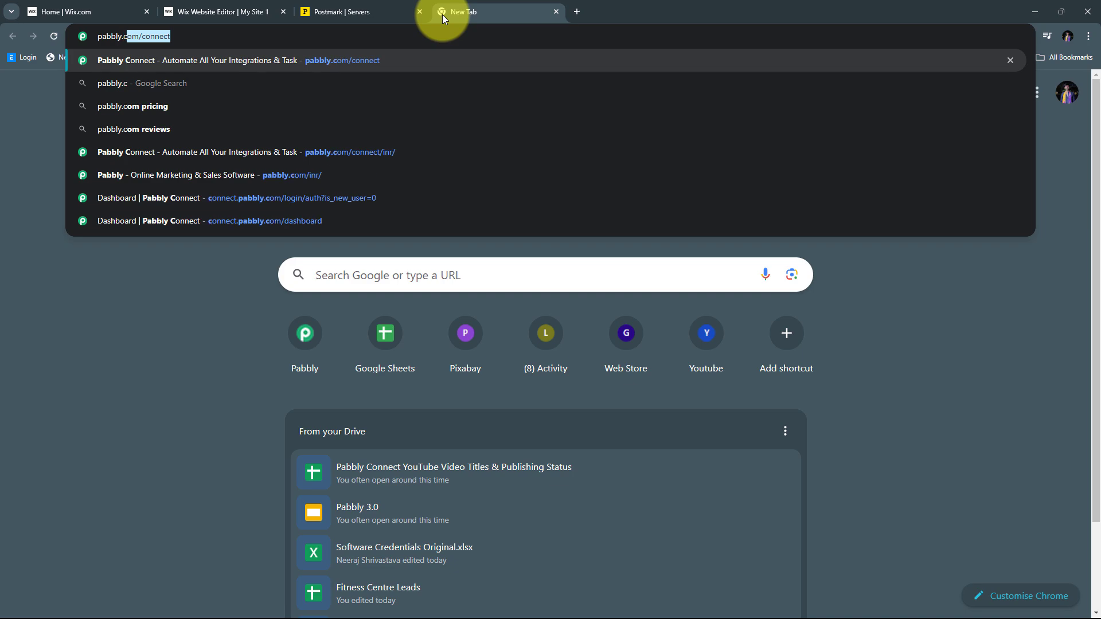
pyautogui.press('Return')
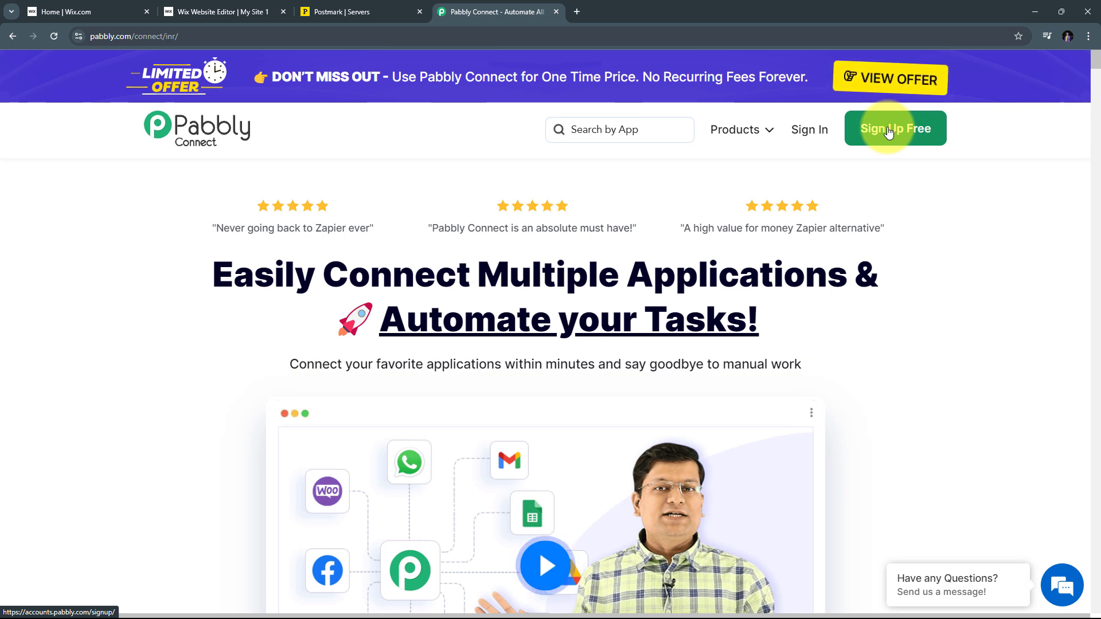
# Sign in to Pabbly and open the Pabbly Connect dashboard from the All Pabbly Apps page
pyautogui.click(809, 130)
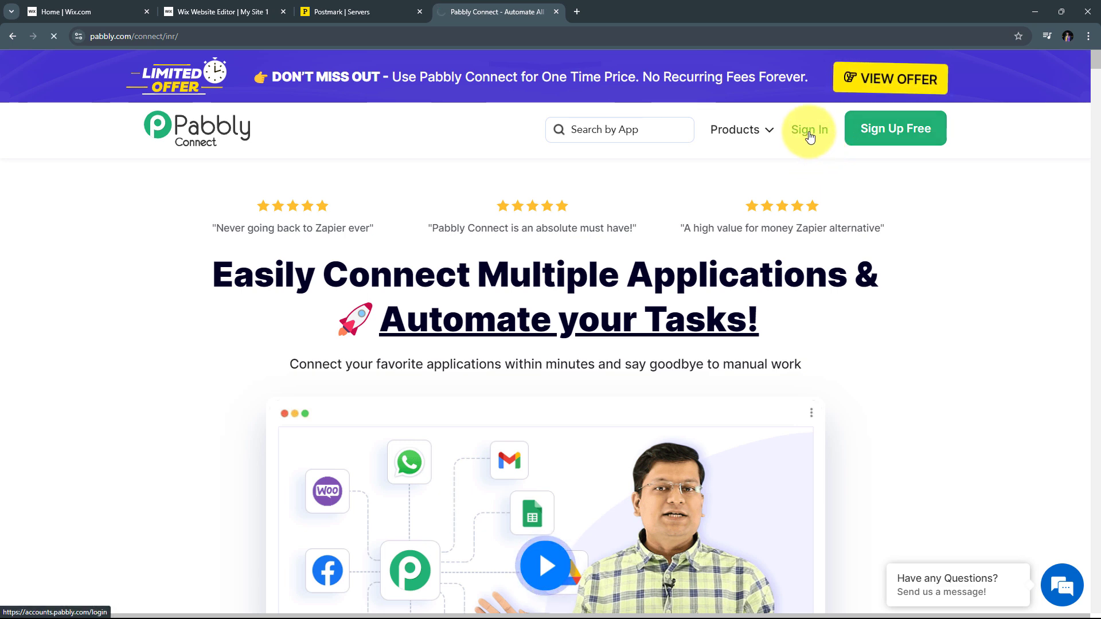
pyautogui.scroll(-2, 537, 160)
pyautogui.scroll(-2, 538, 156)
pyautogui.scroll(2, 537, 156)
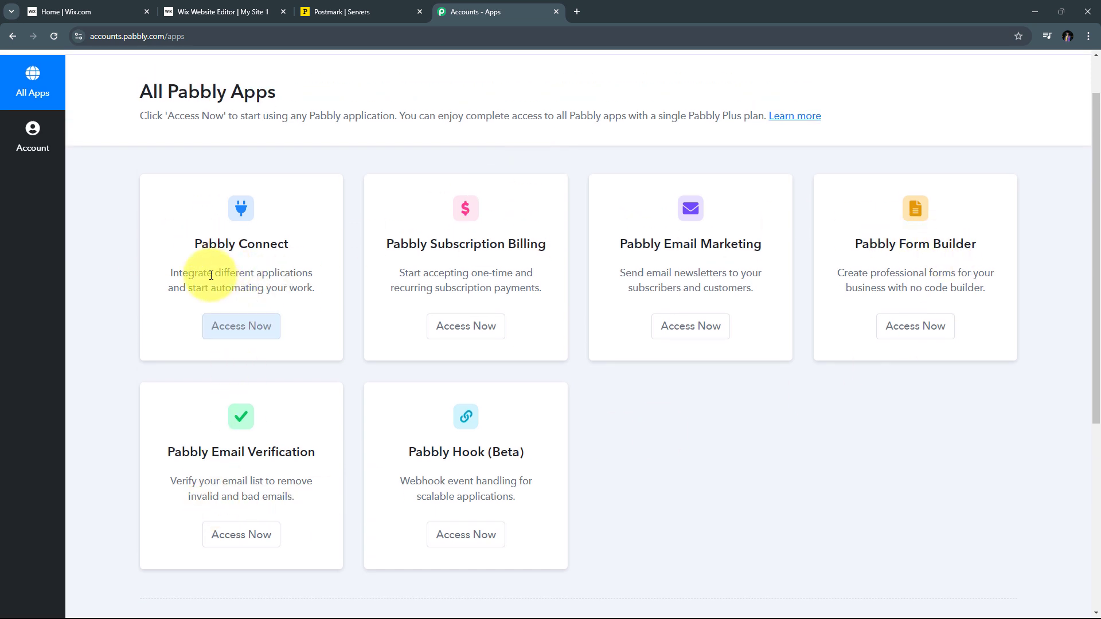
pyautogui.moveTo(196, 244); pyautogui.dragTo(286, 244)
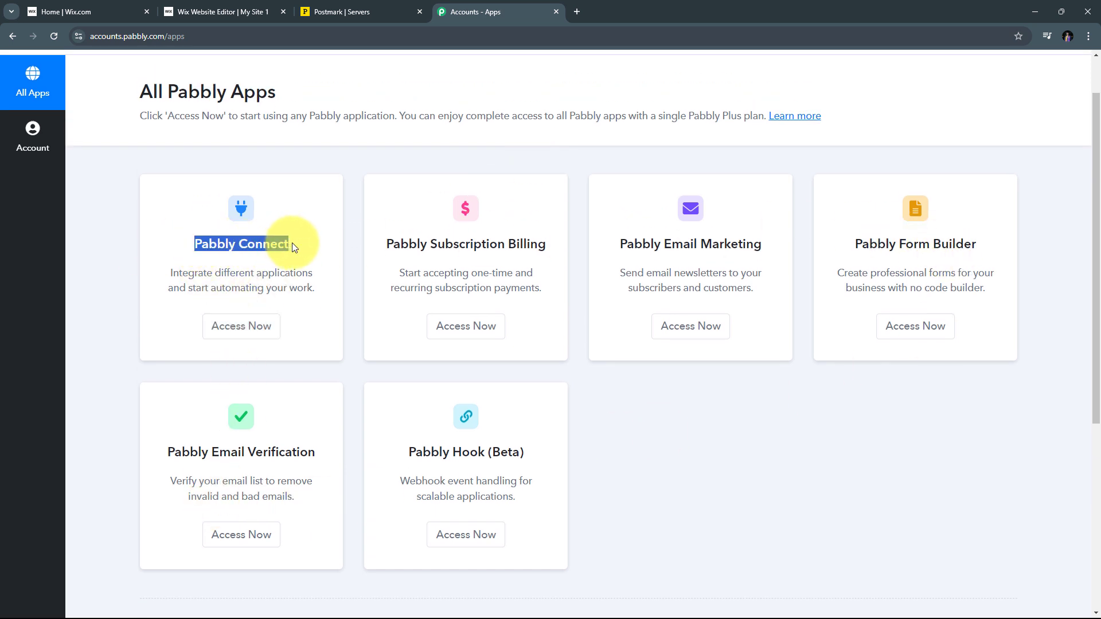
pyautogui.scroll(-1, 291, 242)
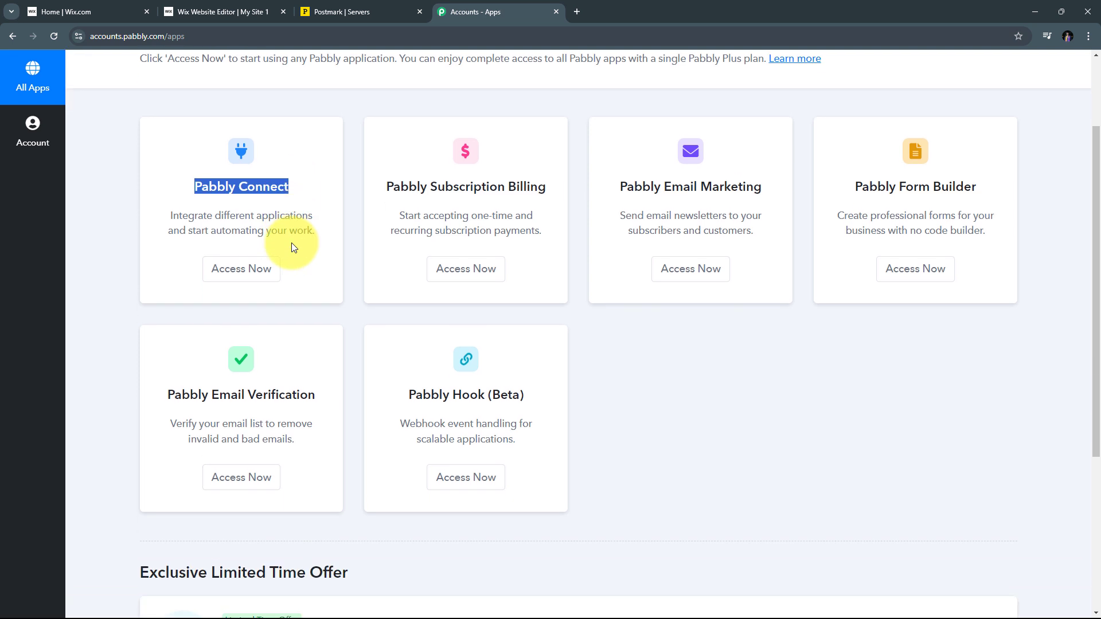
pyautogui.click(238, 275)
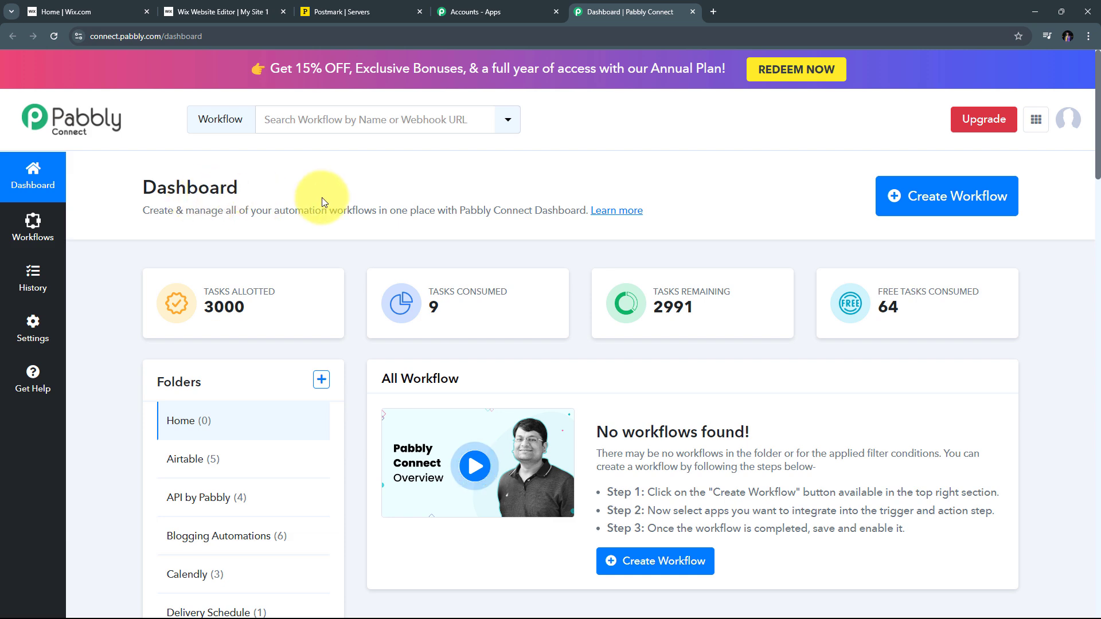
# Create a workflow named 'Send Email for Wix Form Submission using Postmark' in the Home folder
pyautogui.click(914, 197)
pyautogui.click(433, 297)
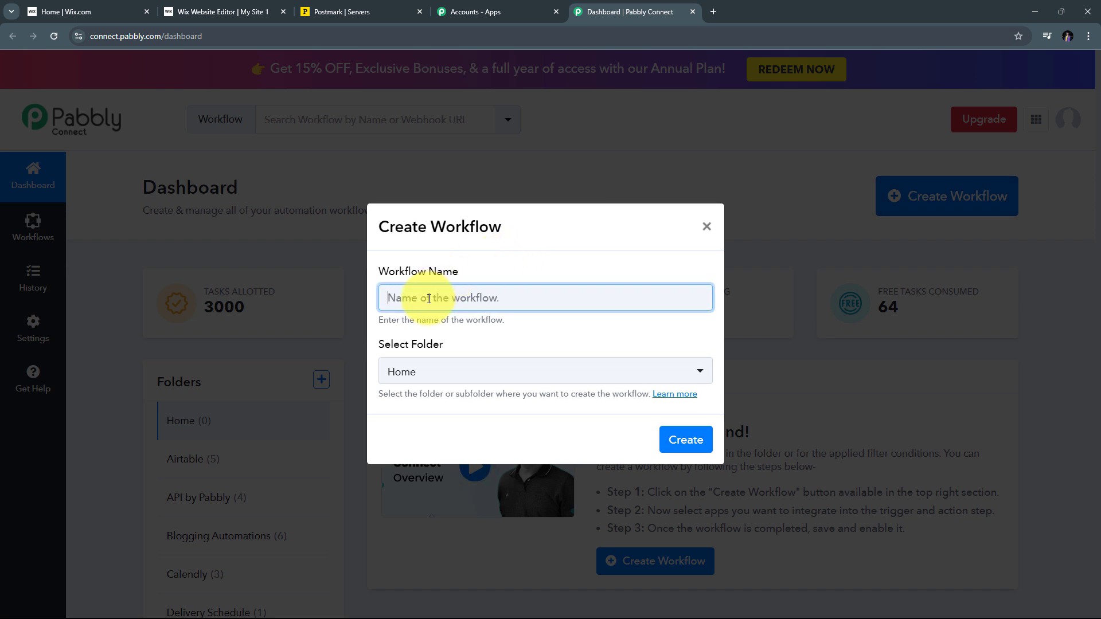
pyautogui.write('Send Email for Wix Form Submission using Postmark')
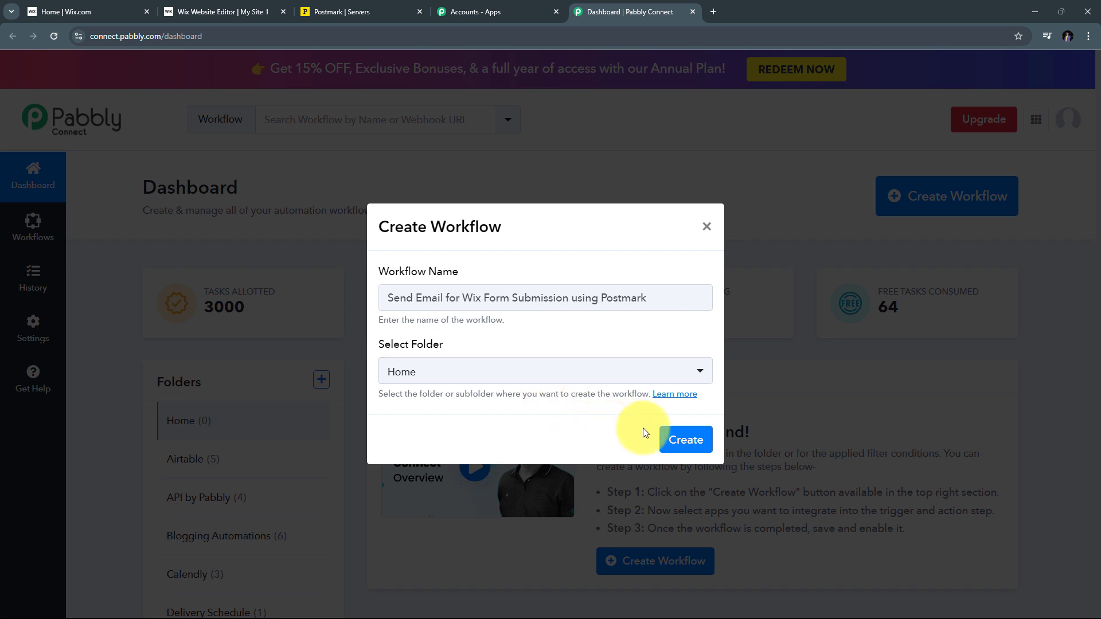
pyautogui.click(679, 440)
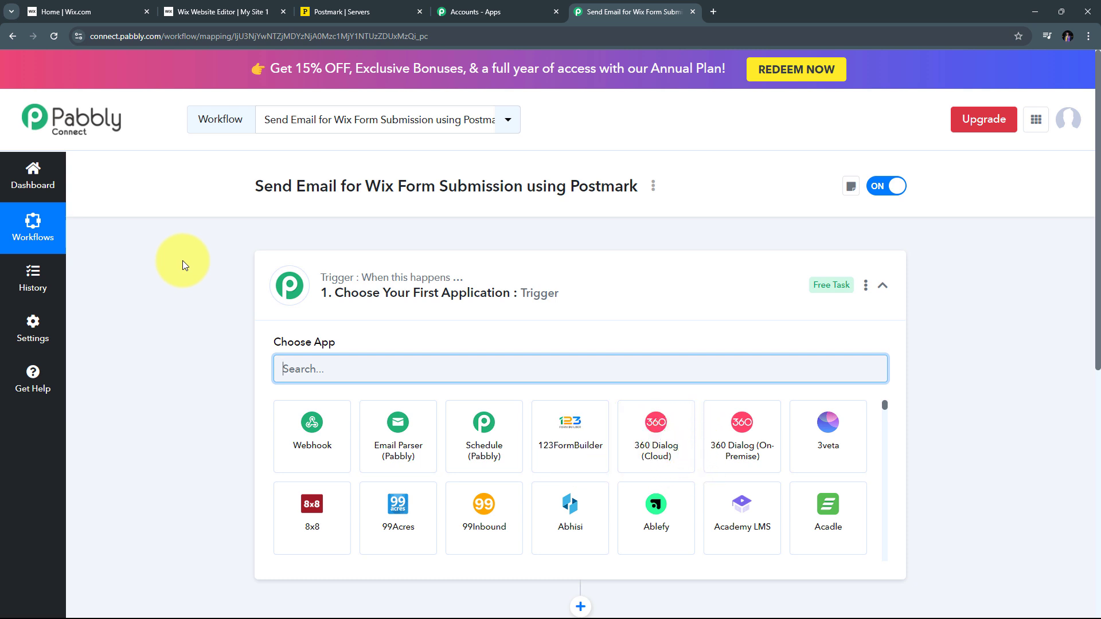
# Choose Wix Forms as the trigger app with the New Form Submission trigger event
pyautogui.scroll(-2, 182, 260)
pyautogui.scroll(-1, 182, 262)
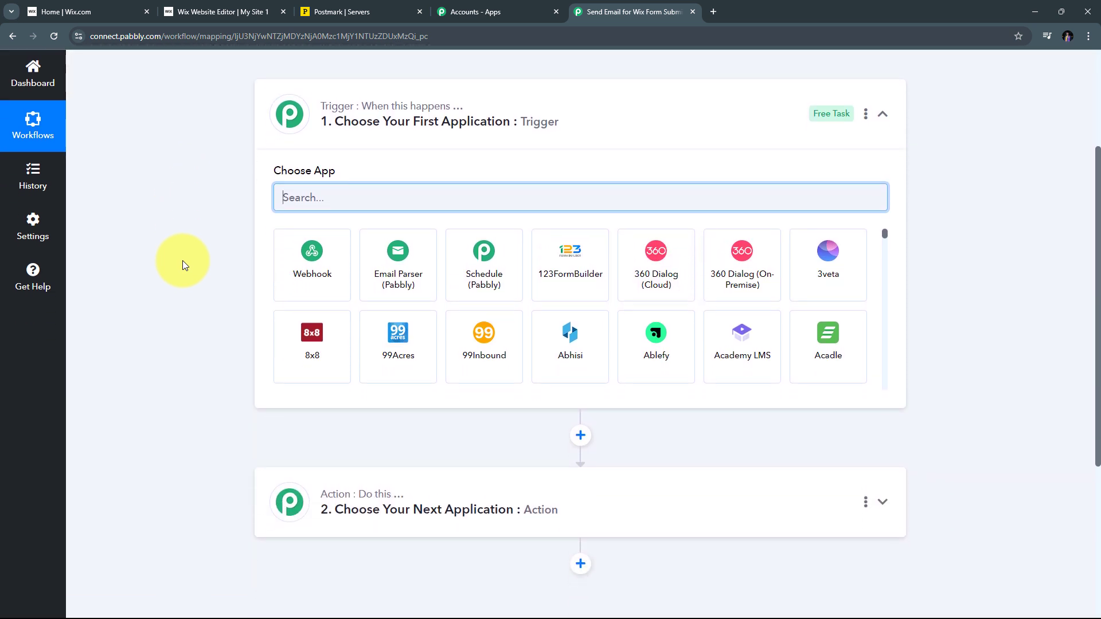
pyautogui.scroll(1, 182, 260)
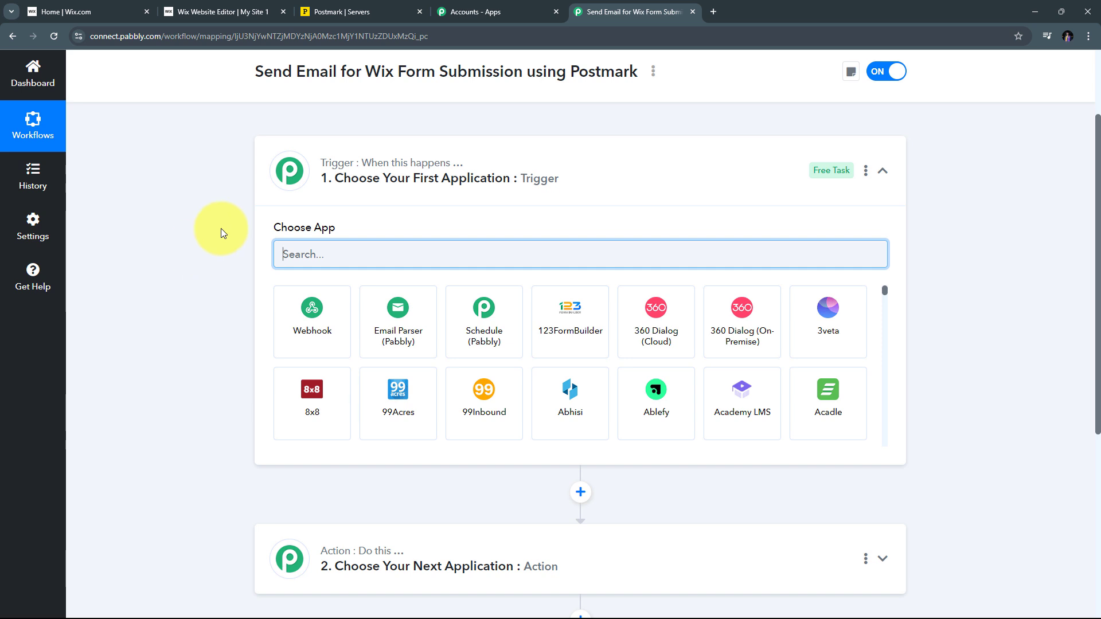
pyautogui.moveTo(337, 166)
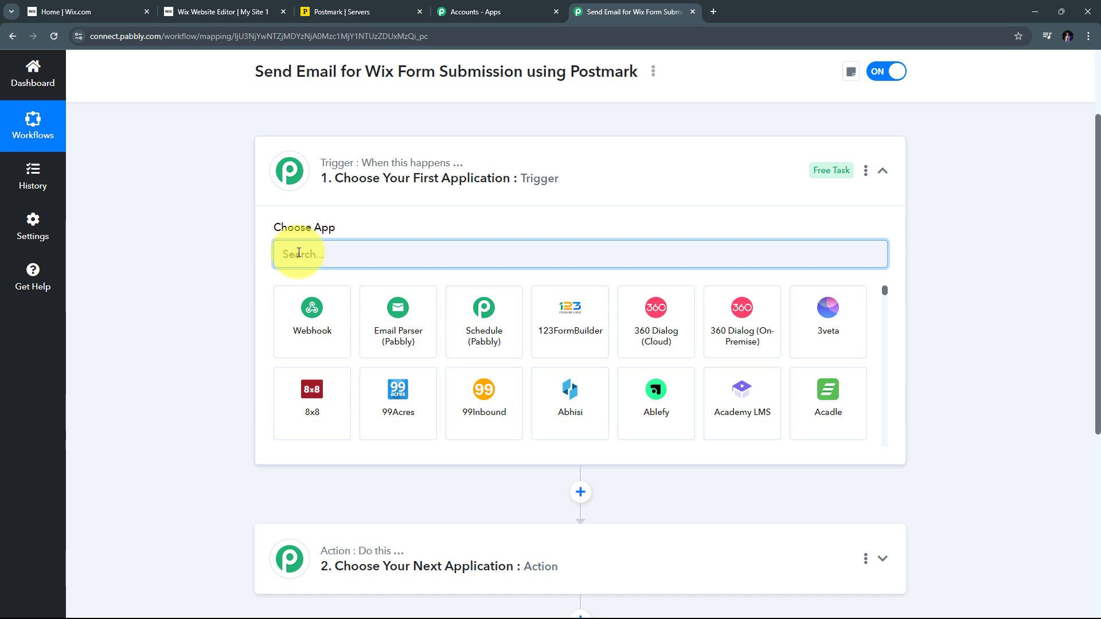
pyautogui.write('Wix')
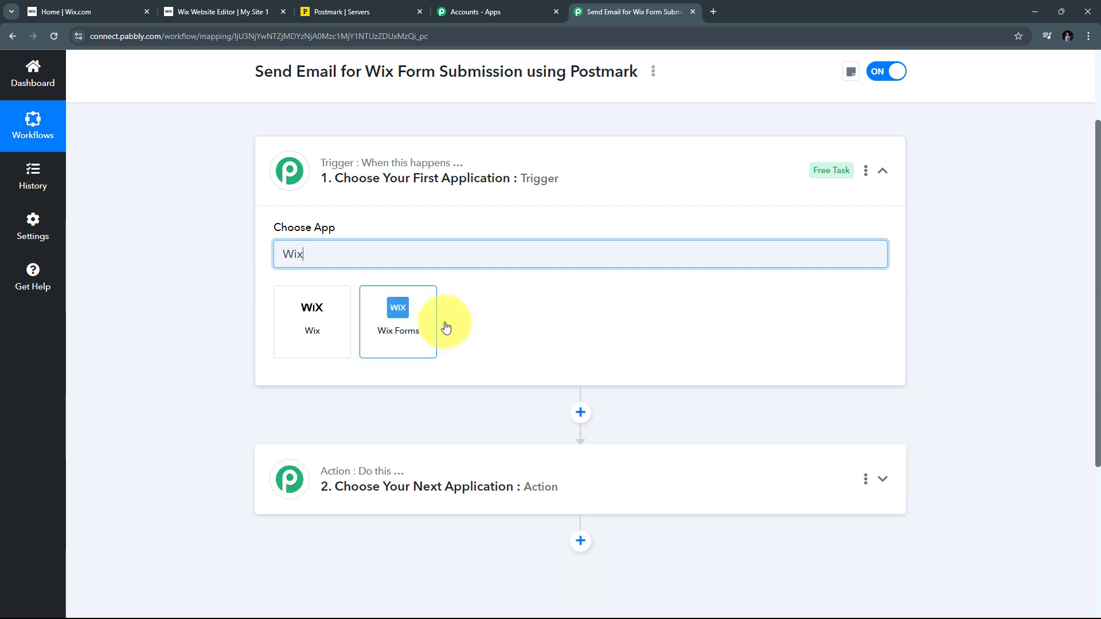
pyautogui.click(407, 321)
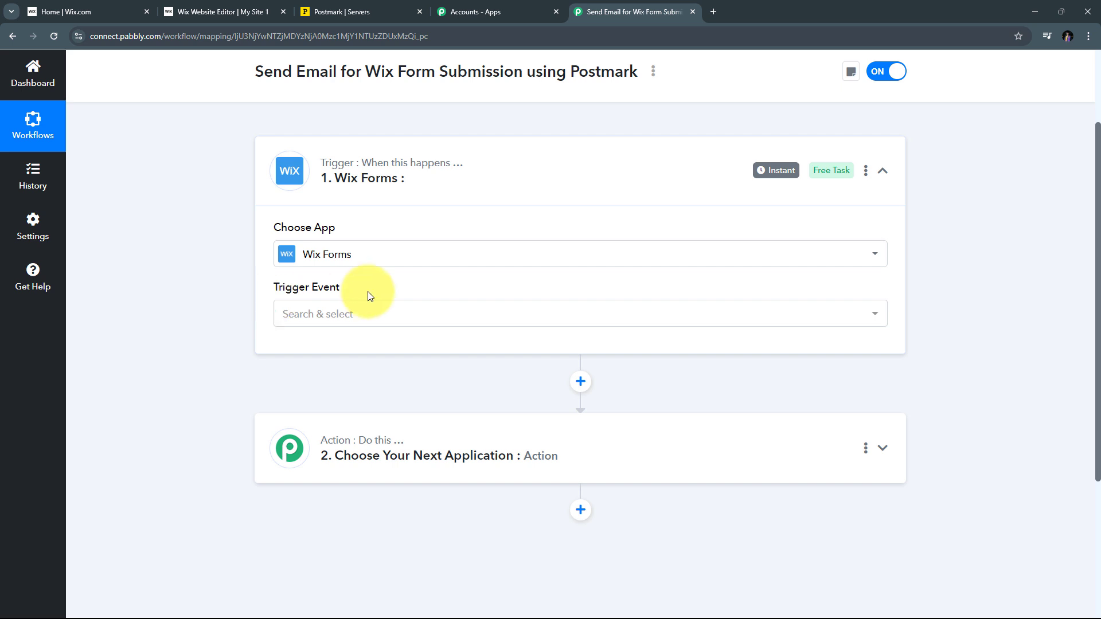
pyautogui.click(575, 310)
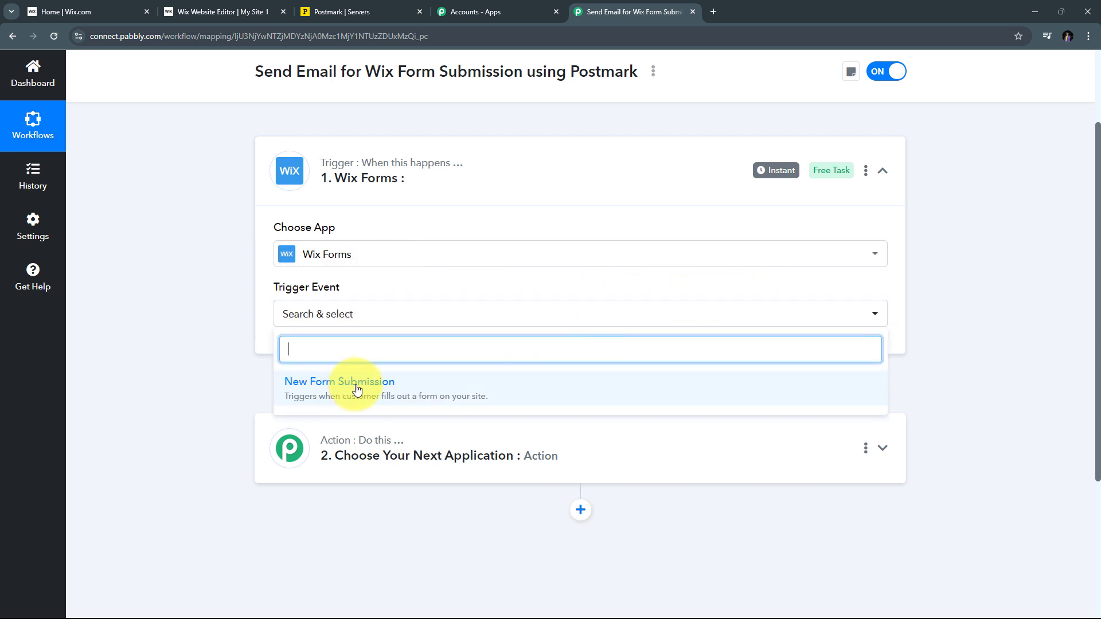
pyautogui.click(367, 396)
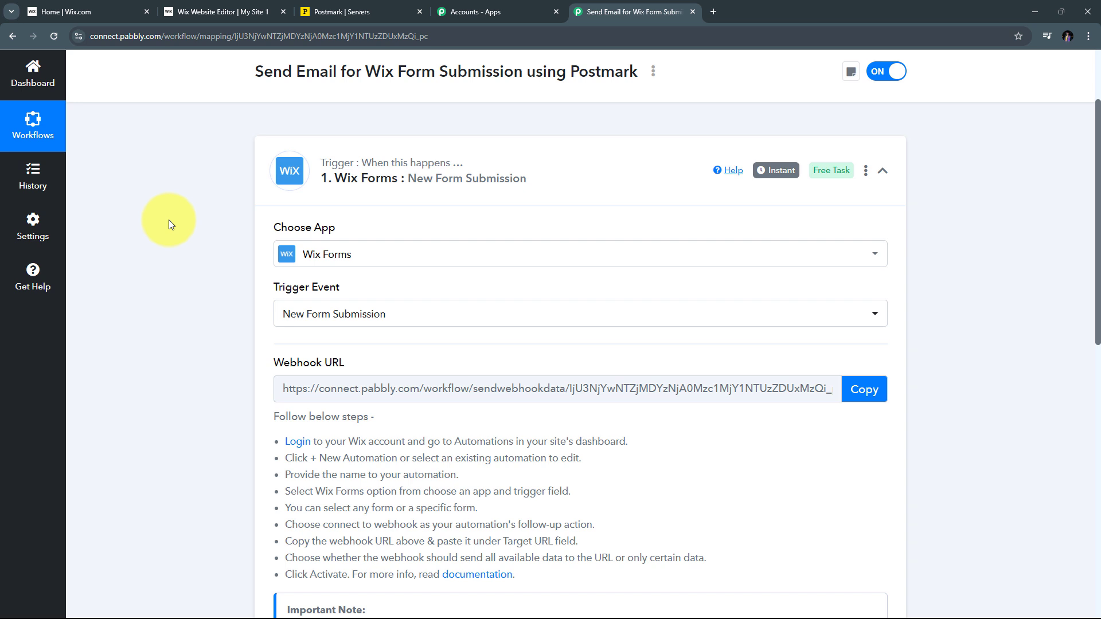
pyautogui.scroll(-1, 169, 219)
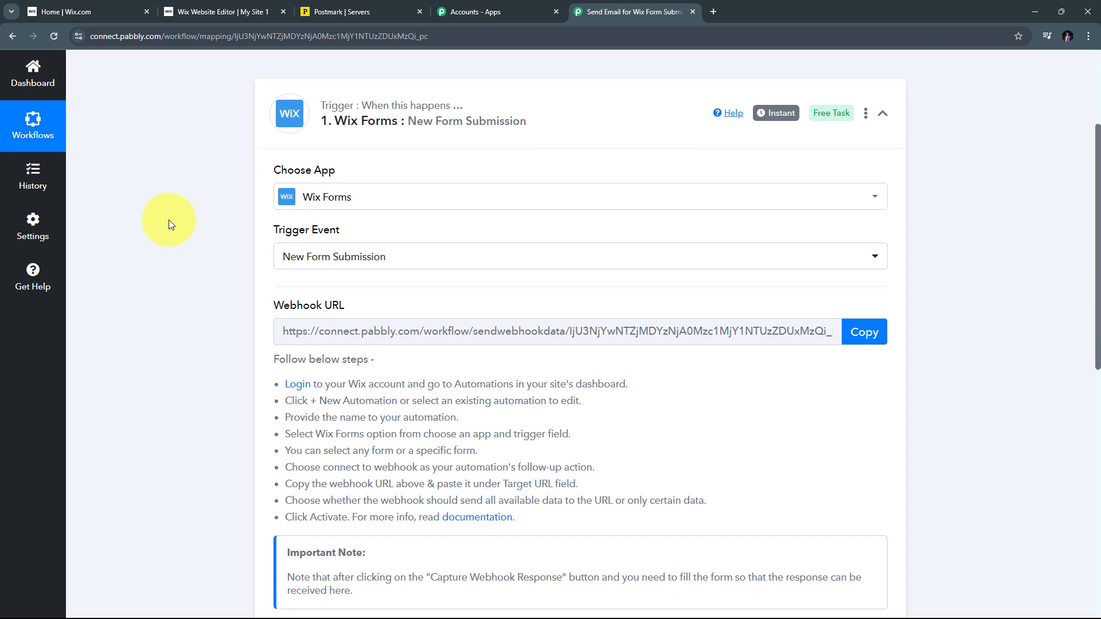
# Copy the Wix Forms trigger's webhook URL, then switch to the Wix dashboard
pyautogui.tripleClick(288, 306)
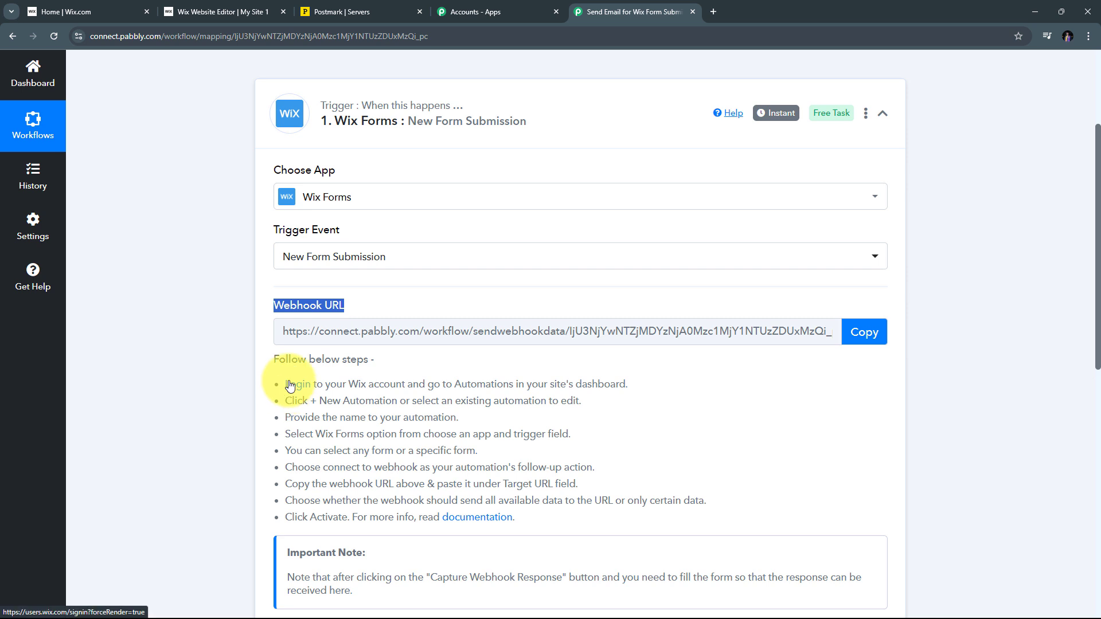
pyautogui.moveTo(283, 381); pyautogui.dragTo(684, 542)
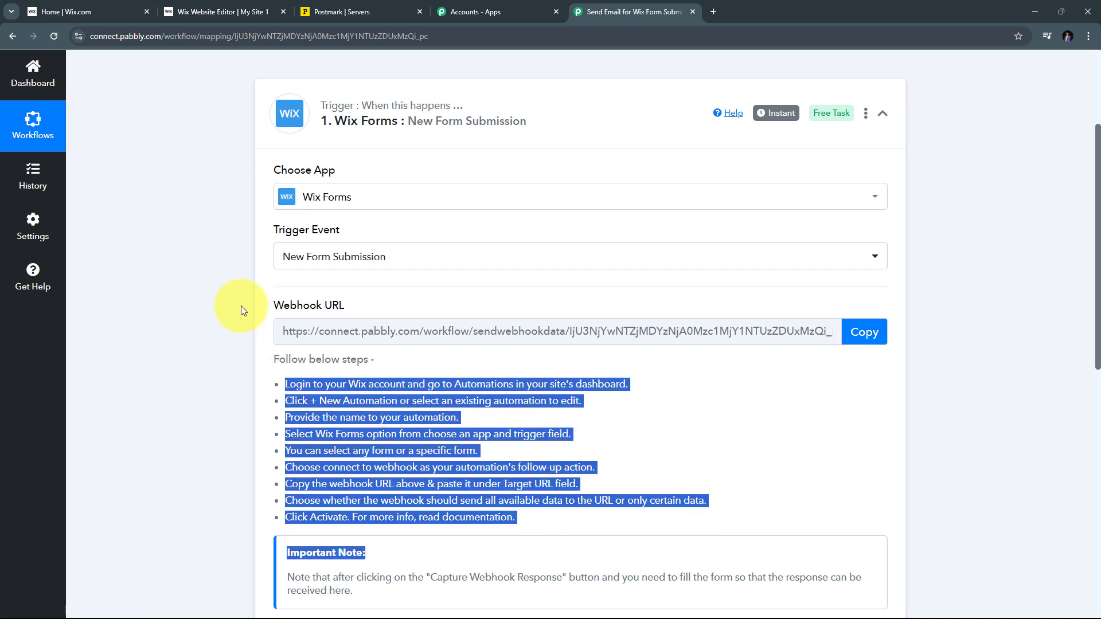
pyautogui.click(859, 337)
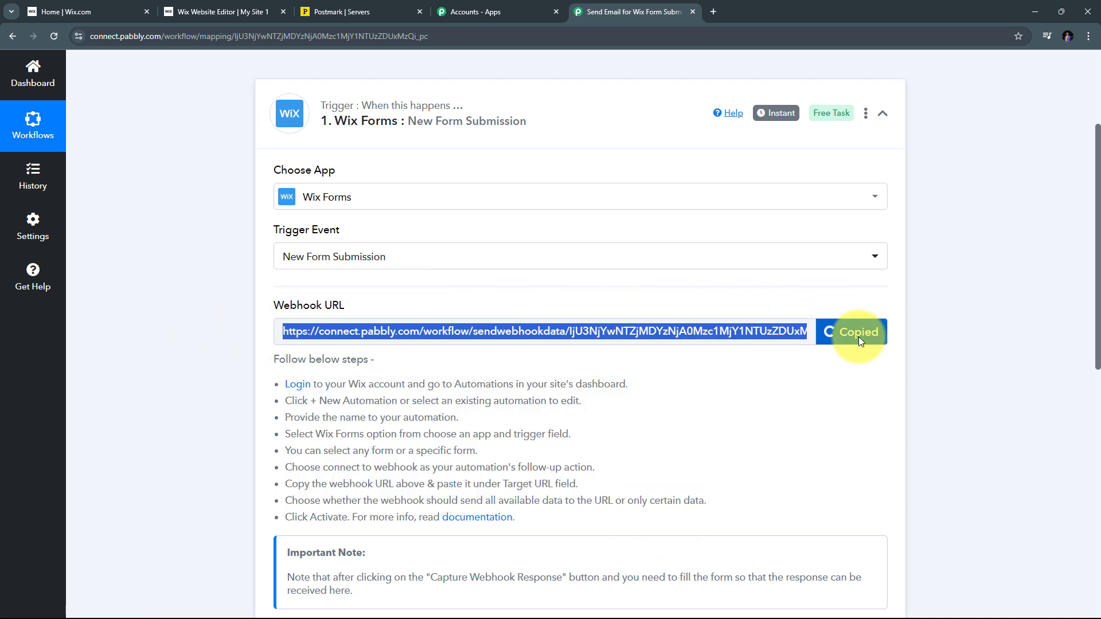
pyautogui.scroll(-1, 579, 287)
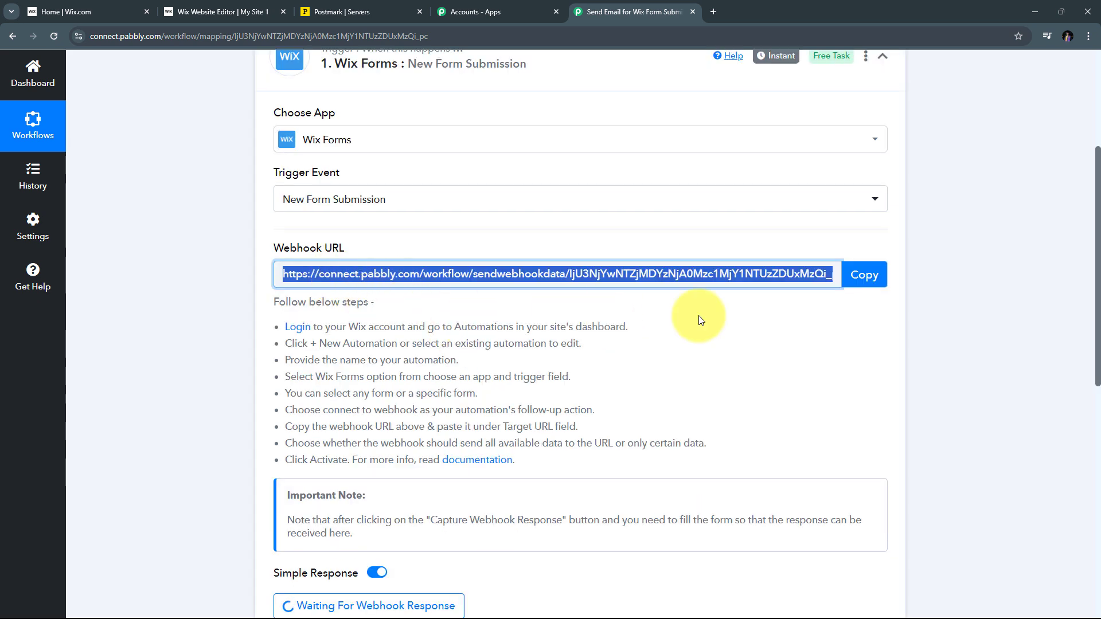
pyautogui.click(68, 6)
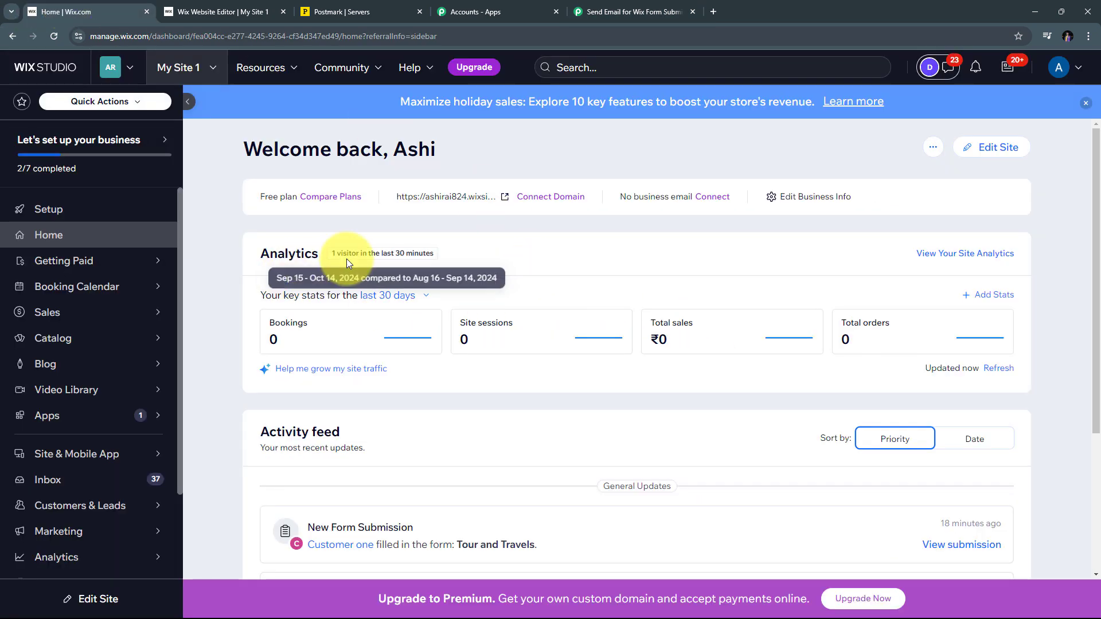
# In Wix Automations, start a new automation from scratch
pyautogui.scroll(-2, 346, 262)
pyautogui.scroll(-2, 86, 418)
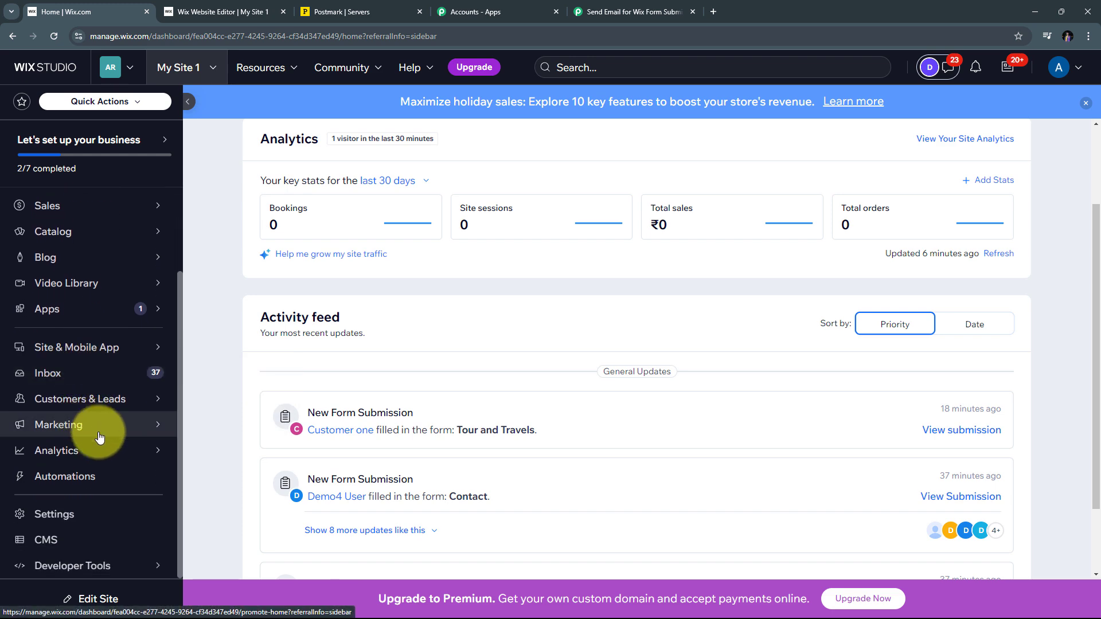
pyautogui.click(63, 479)
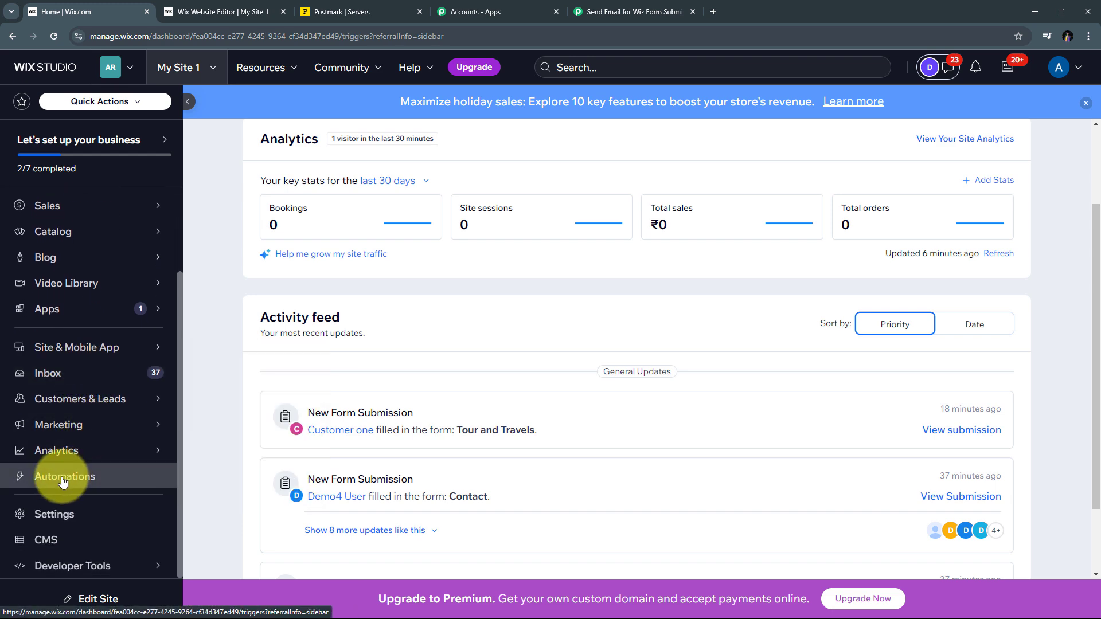
pyautogui.scroll(-2, 508, 387)
pyautogui.scroll(2, 518, 392)
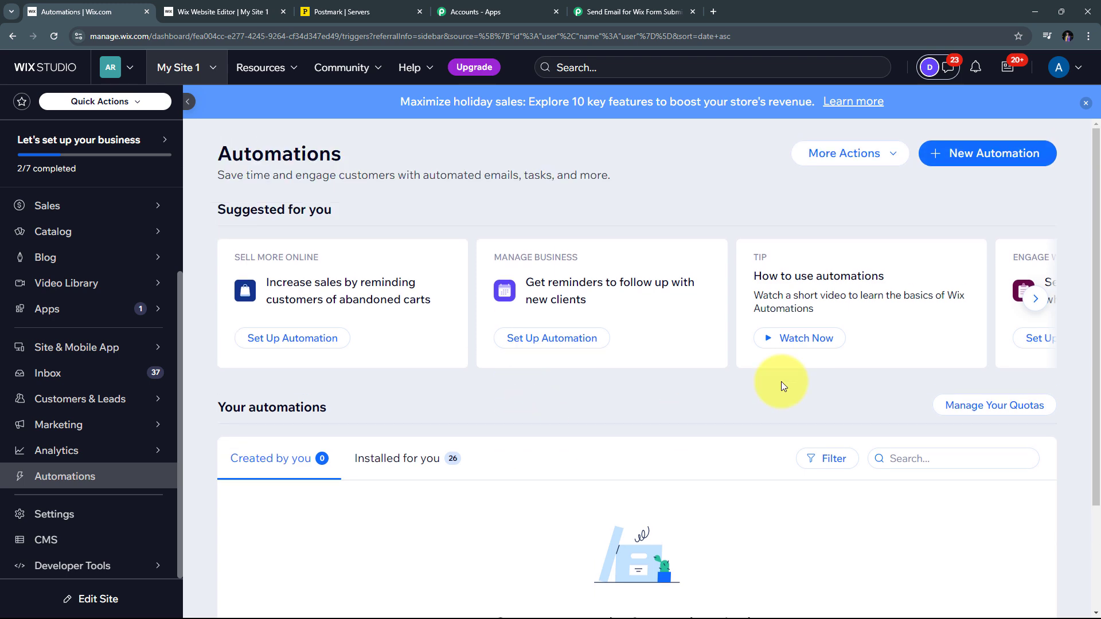
pyautogui.click(979, 163)
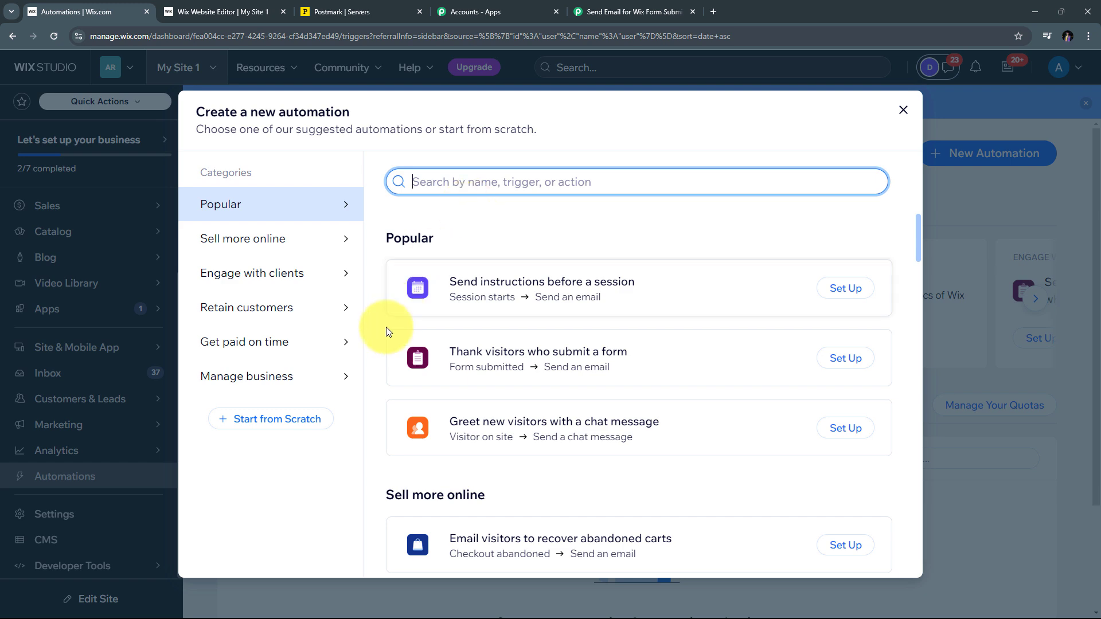
pyautogui.click(277, 427)
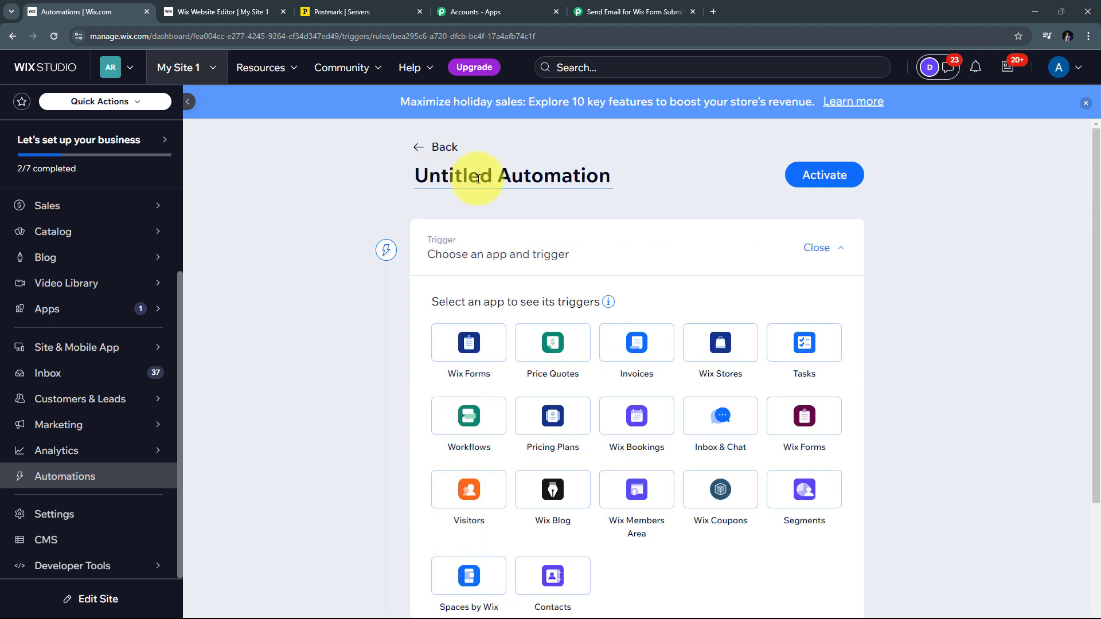
# Rename the automation to 'Postmark Emails'
pyautogui.click(607, 179)
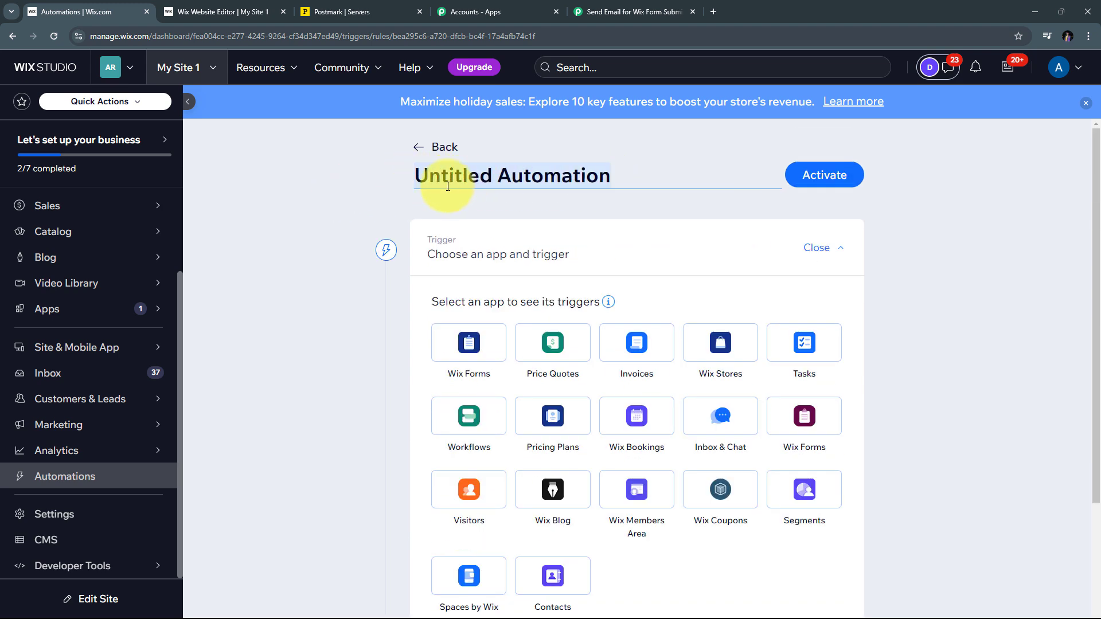
pyautogui.press('BackSpace')
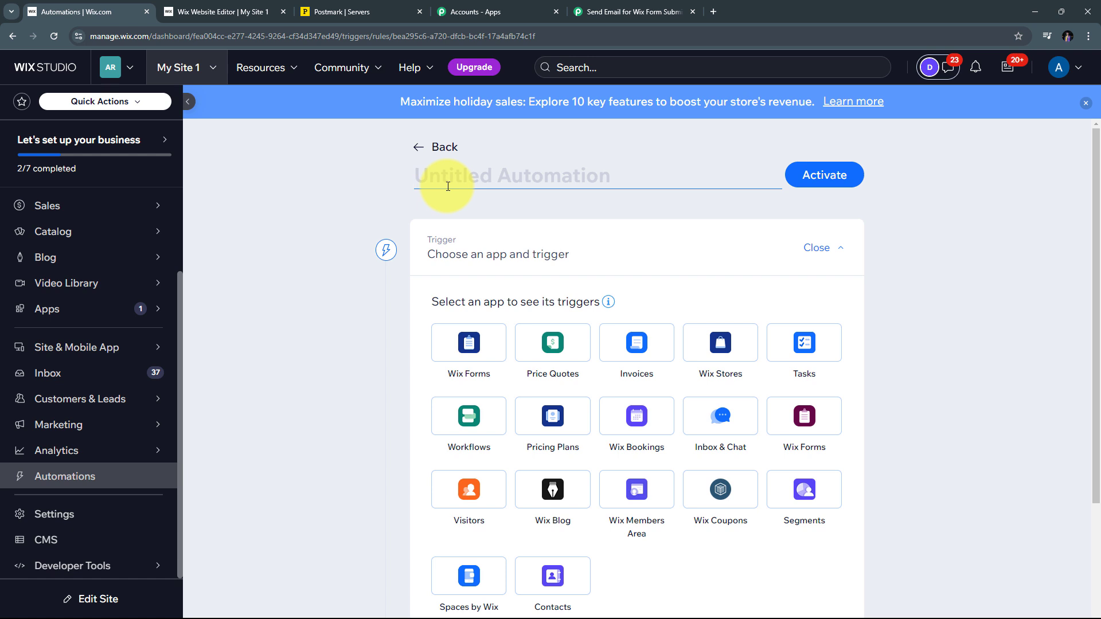
pyautogui.hotkey('ctrl', 'v')
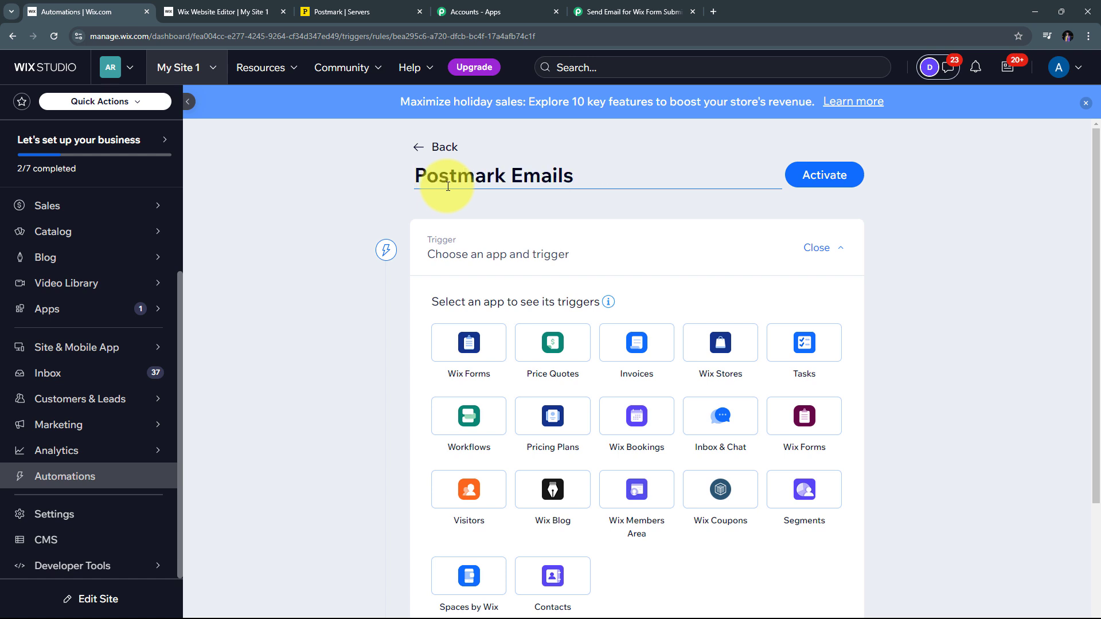
# Trigger it with Wix Forms' Form submitted for any form, with Don't limit frequency
pyautogui.scroll(-2, 449, 201)
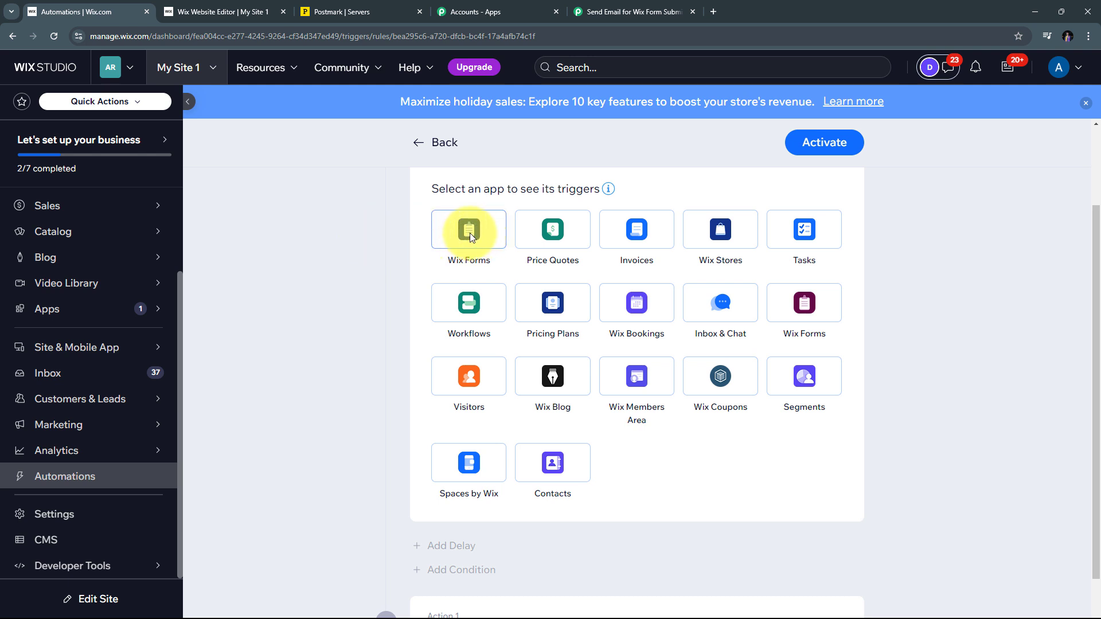
pyautogui.click(470, 233)
pyautogui.scroll(-5, 597, 272)
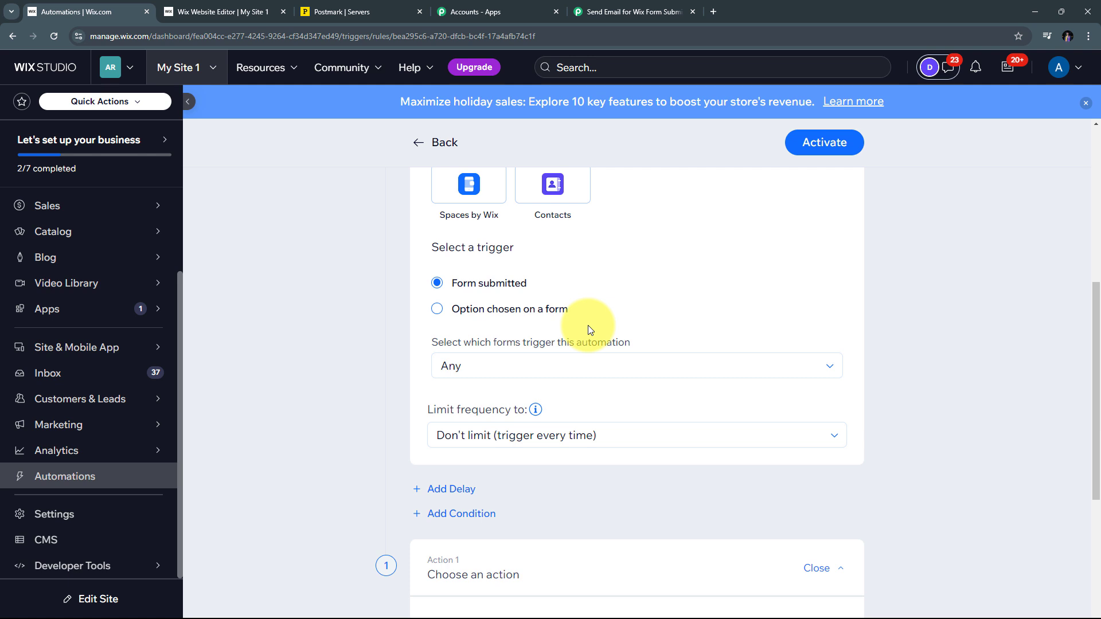
pyautogui.scroll(-5, 612, 287)
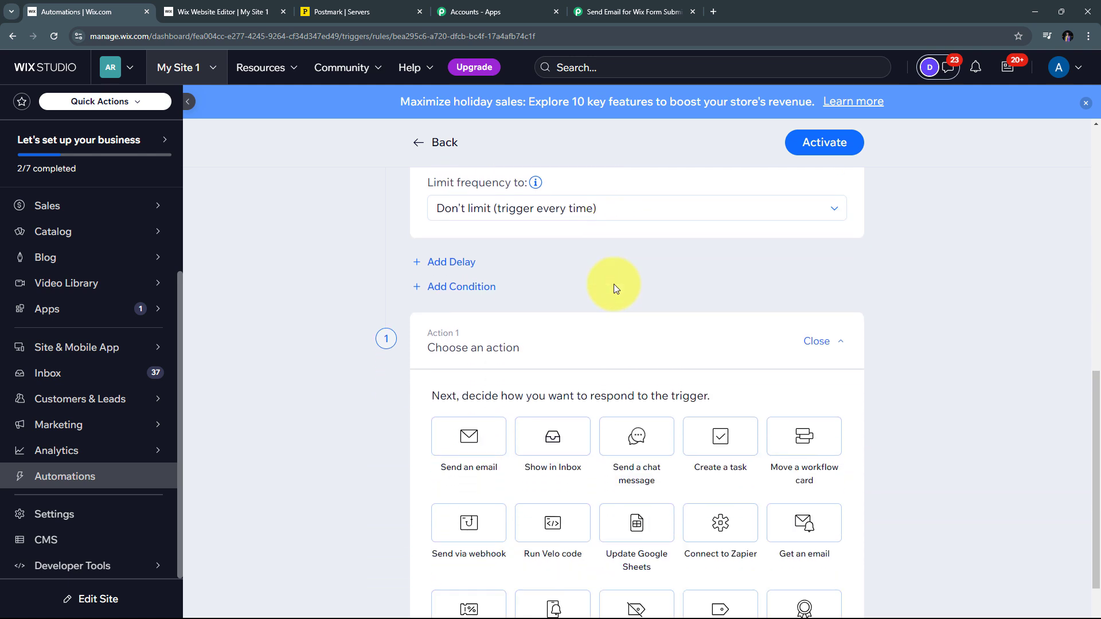
pyautogui.scroll(-2, 632, 296)
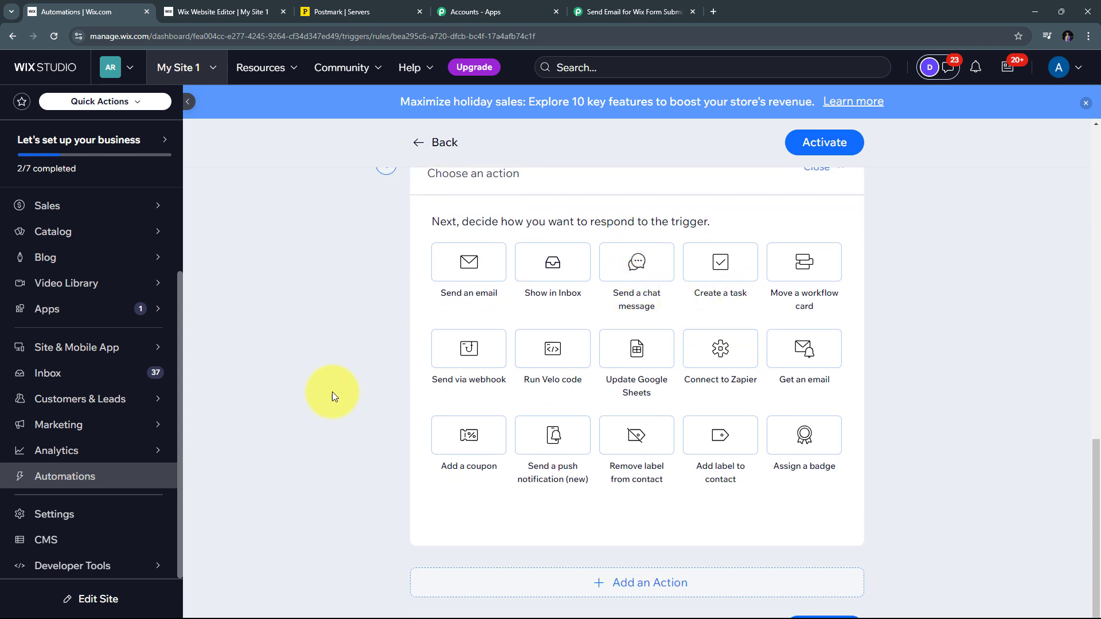
# Make Send via webhook the automation's action
pyautogui.click(470, 352)
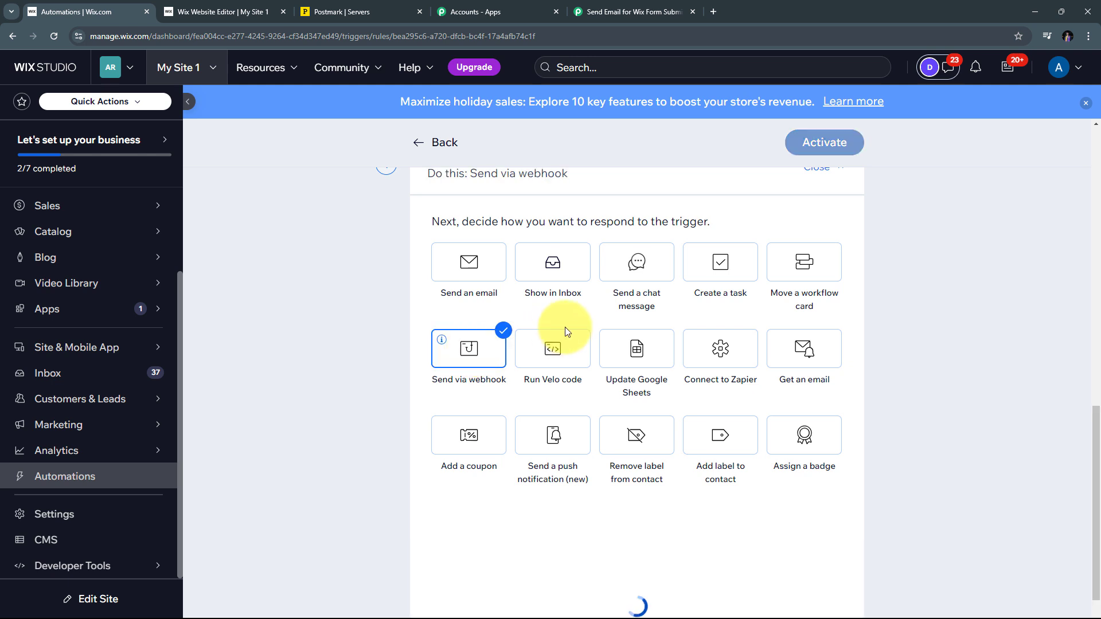
pyautogui.scroll(-3, 607, 321)
pyautogui.scroll(-1, 607, 333)
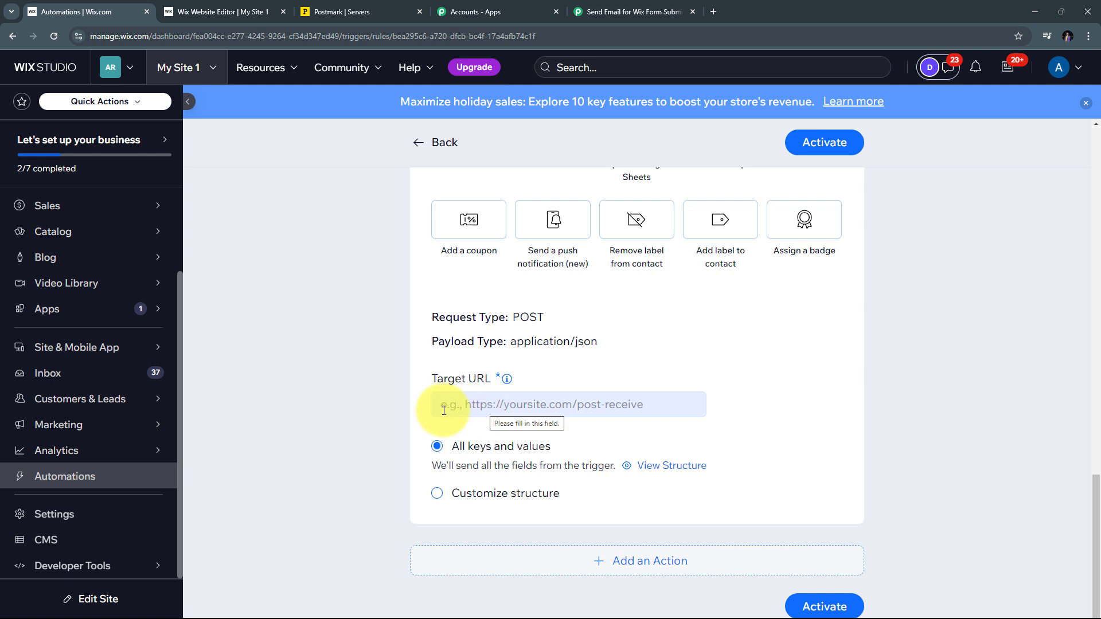
# Paste the Pabbly Connect webhook URL into the Target URL field
pyautogui.rightClick(463, 401)
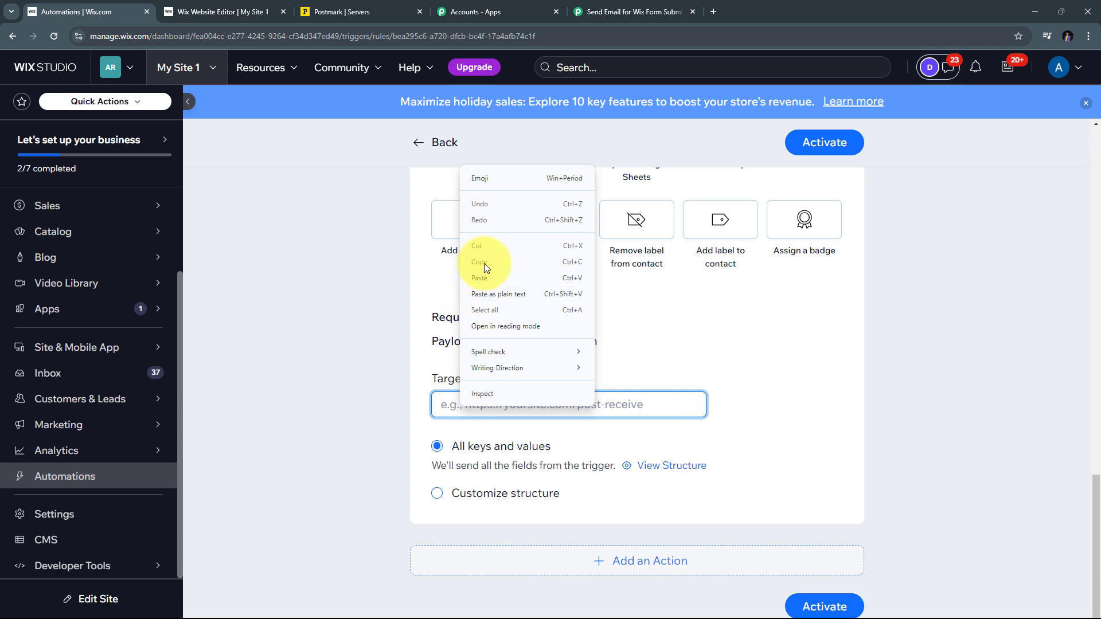
pyautogui.click(491, 281)
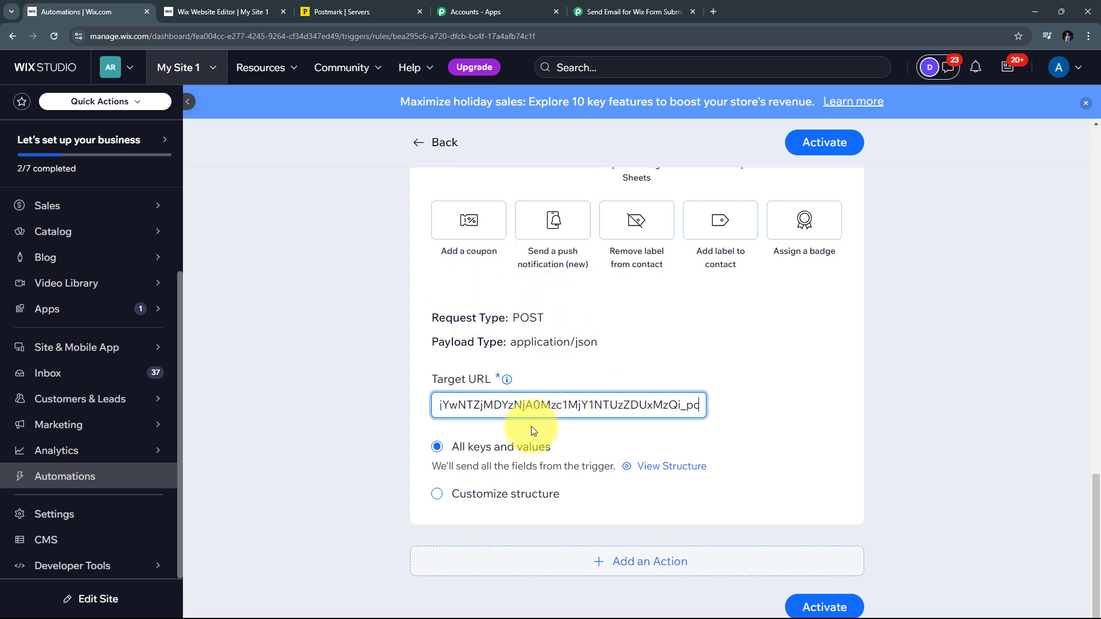
pyautogui.scroll(10, 468, 407)
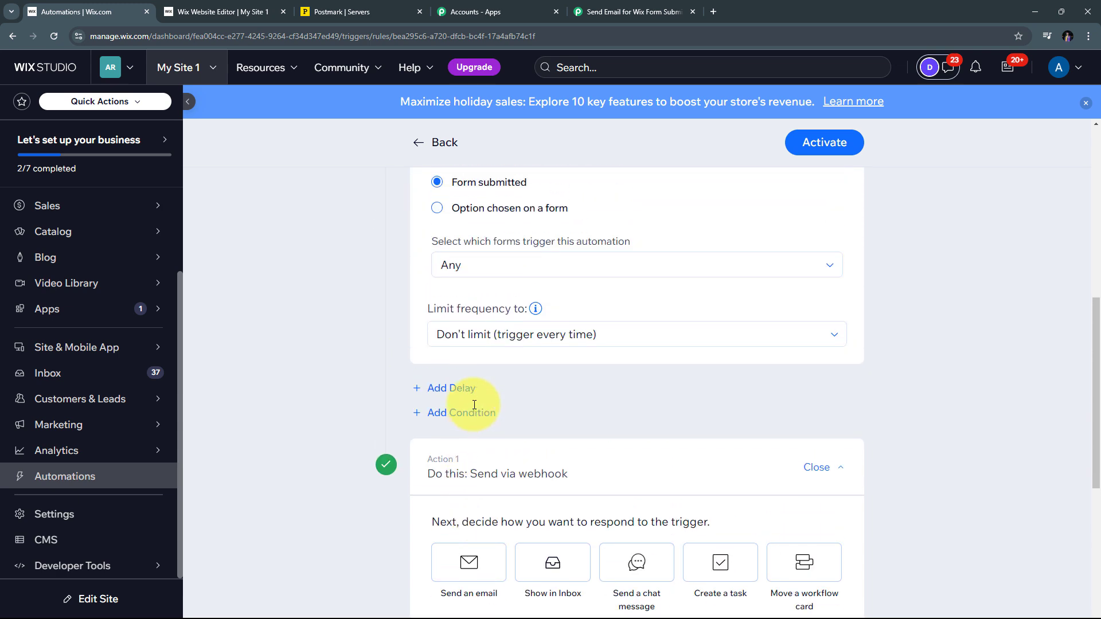
pyautogui.scroll(5, 381, 405)
pyautogui.scroll(-11, 405, 393)
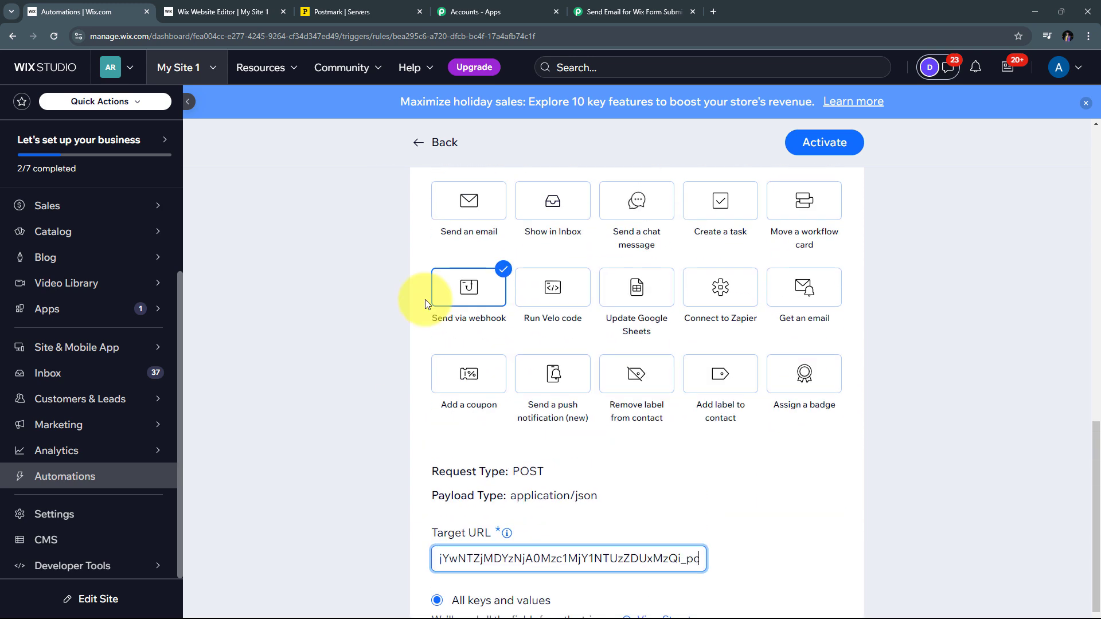
pyautogui.scroll(1, 425, 299)
pyautogui.scroll(-4, 424, 299)
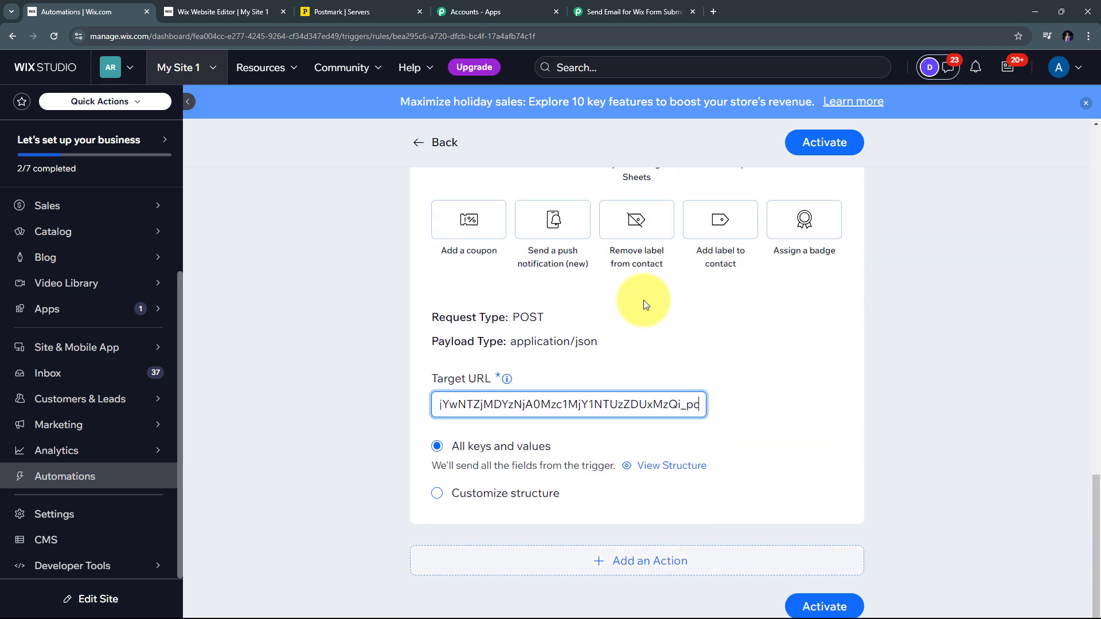
# Activate the Wix Postmark Emails automation and confirm the Pabbly trigger is still awaiting a webhook
pyautogui.click(822, 147)
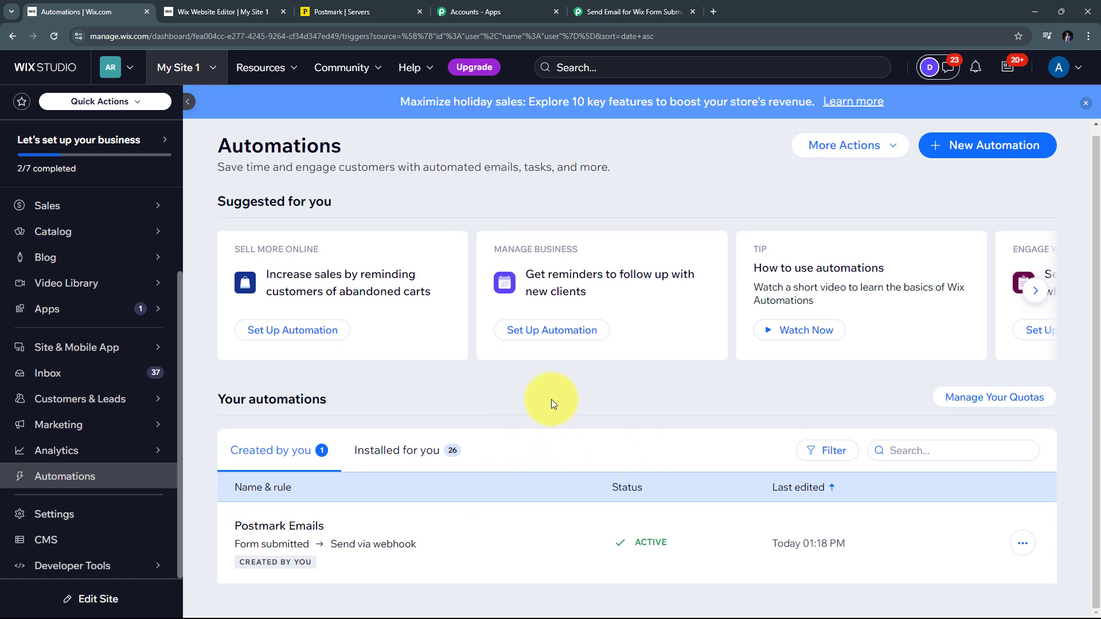
pyautogui.click(599, 11)
pyautogui.scroll(-2, 564, 292)
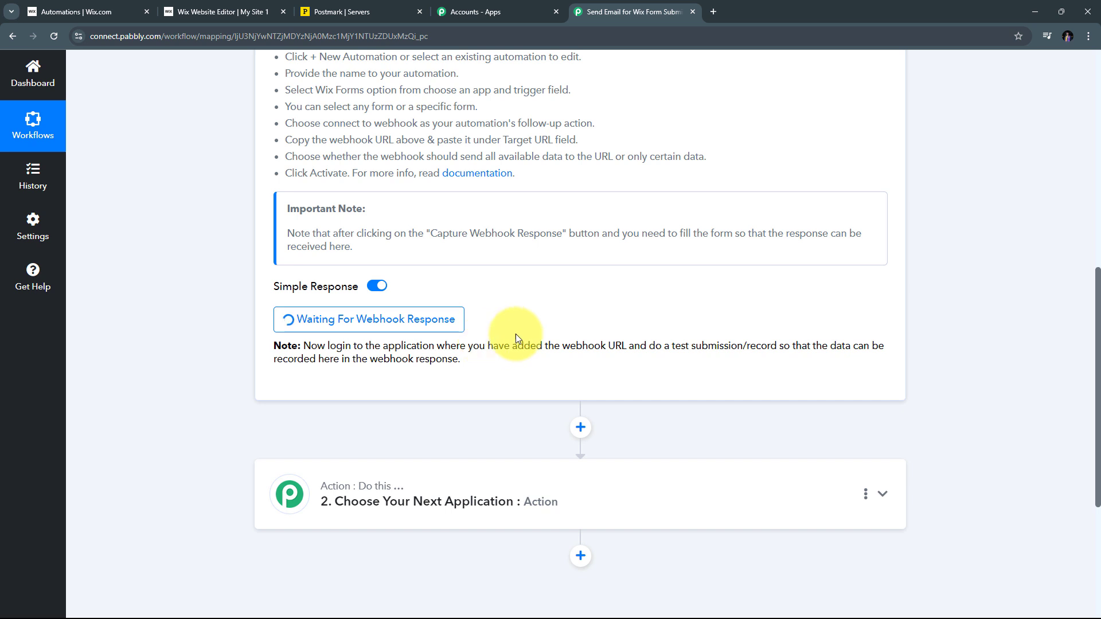
# Enter the test contact's first and last name in the site's travel form
pyautogui.click(218, 11)
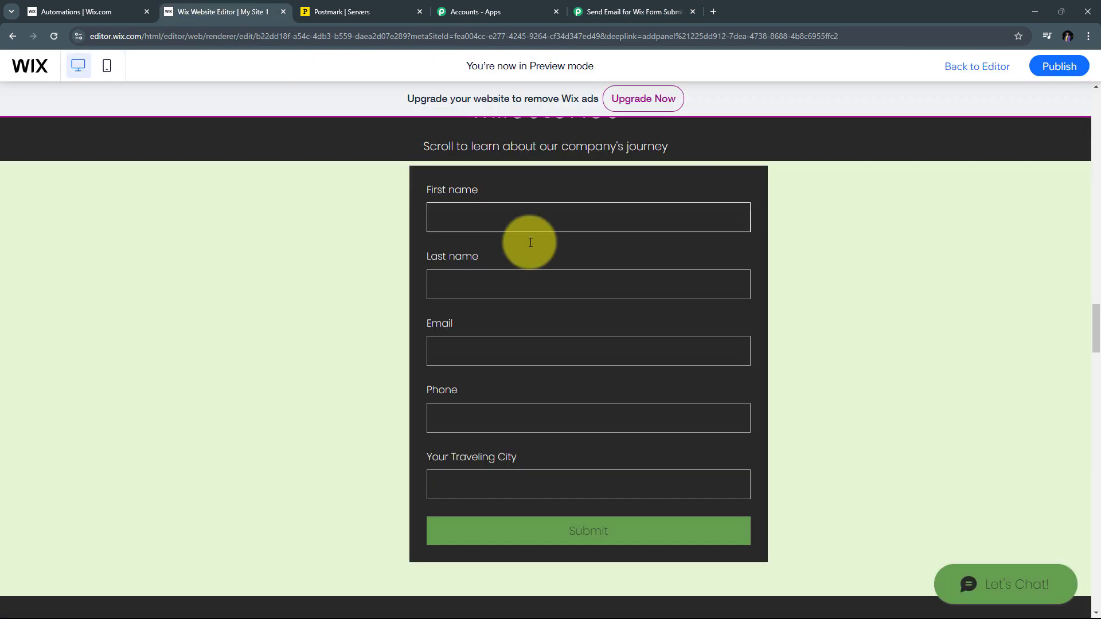
pyautogui.scroll(-1, 364, 225)
pyautogui.scroll(1, 364, 229)
pyautogui.scroll(-1, 364, 229)
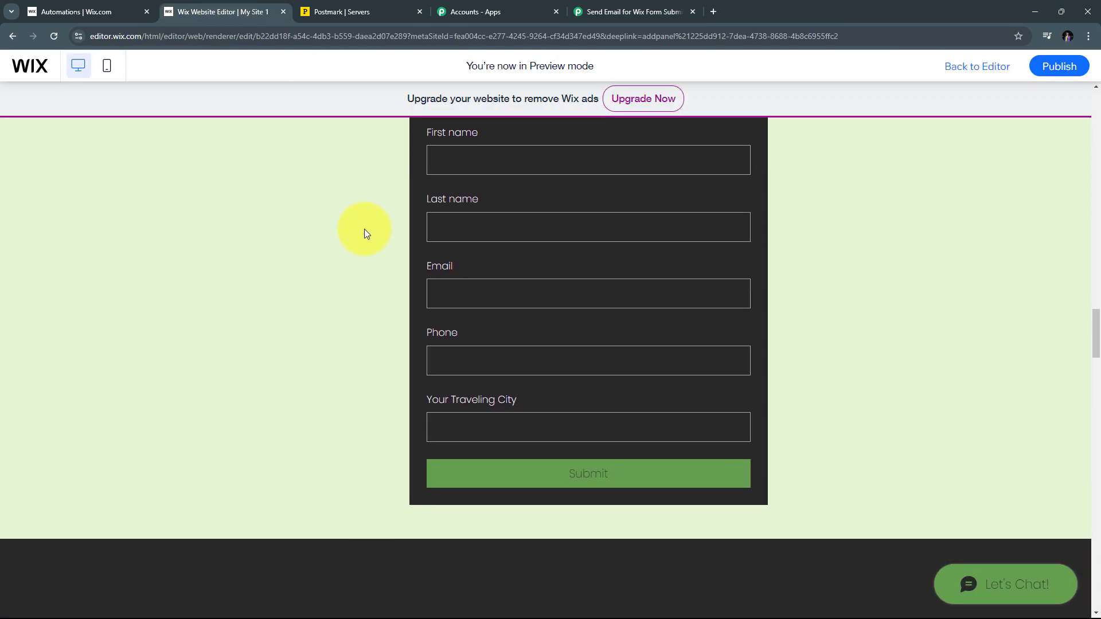
pyautogui.scroll(1, 363, 232)
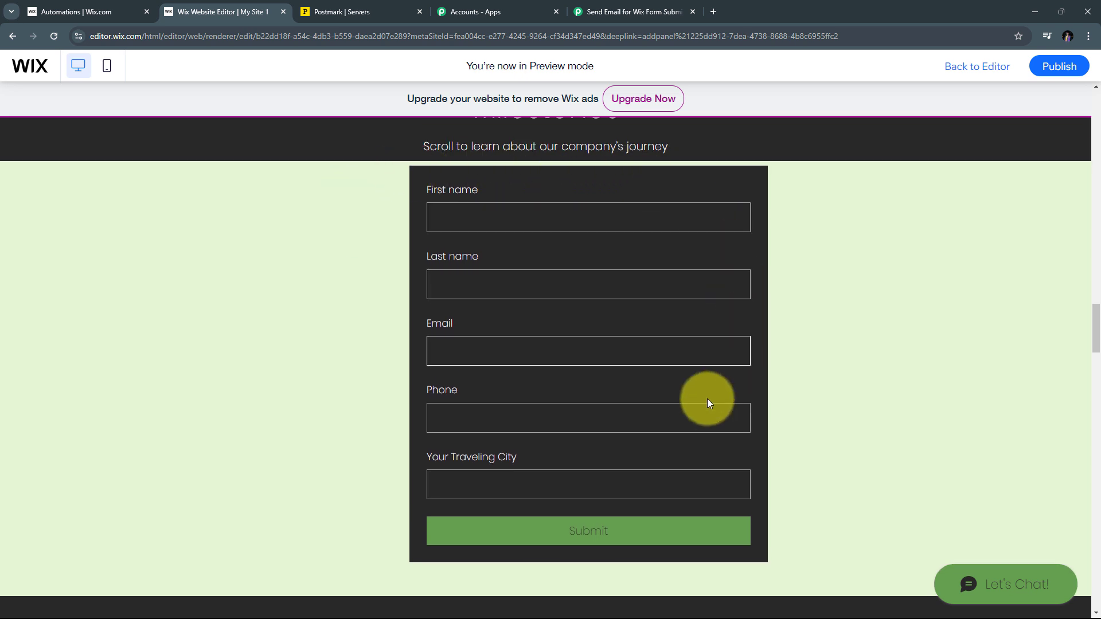
pyautogui.click(454, 220)
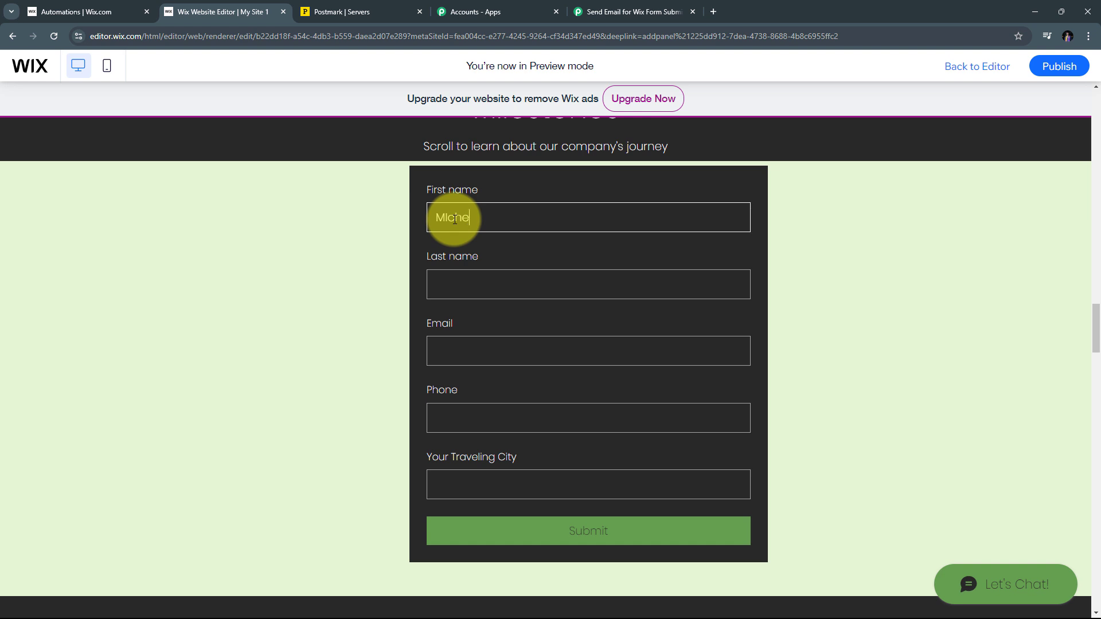
pyautogui.press('Tab')
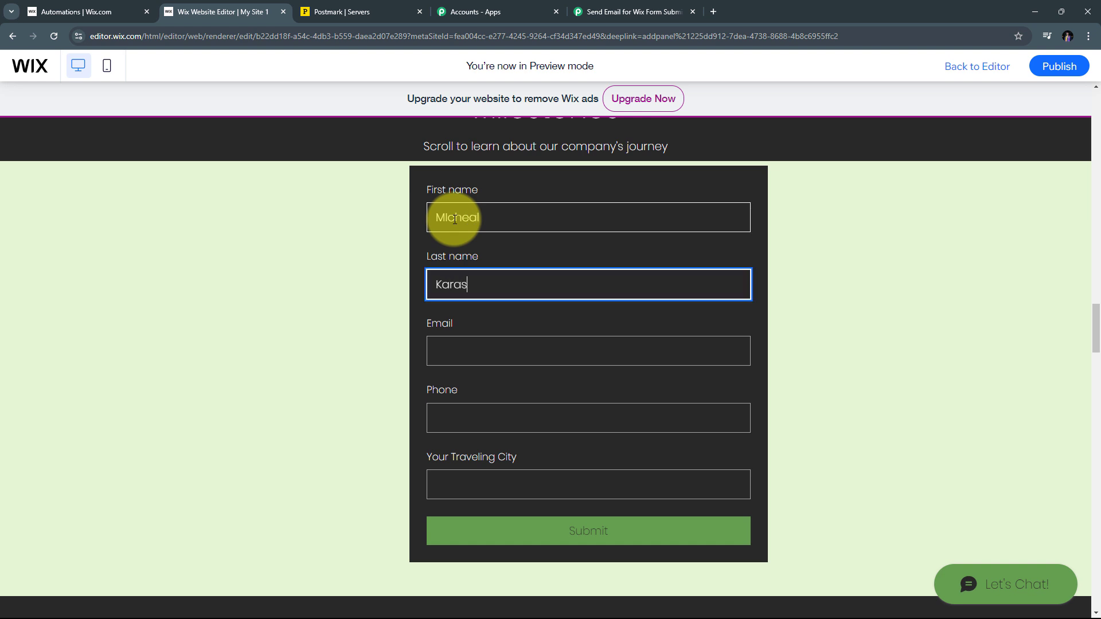
# Fill in the contact's e-mail, phone number and traveling city Delhi
pyautogui.press('Tab')
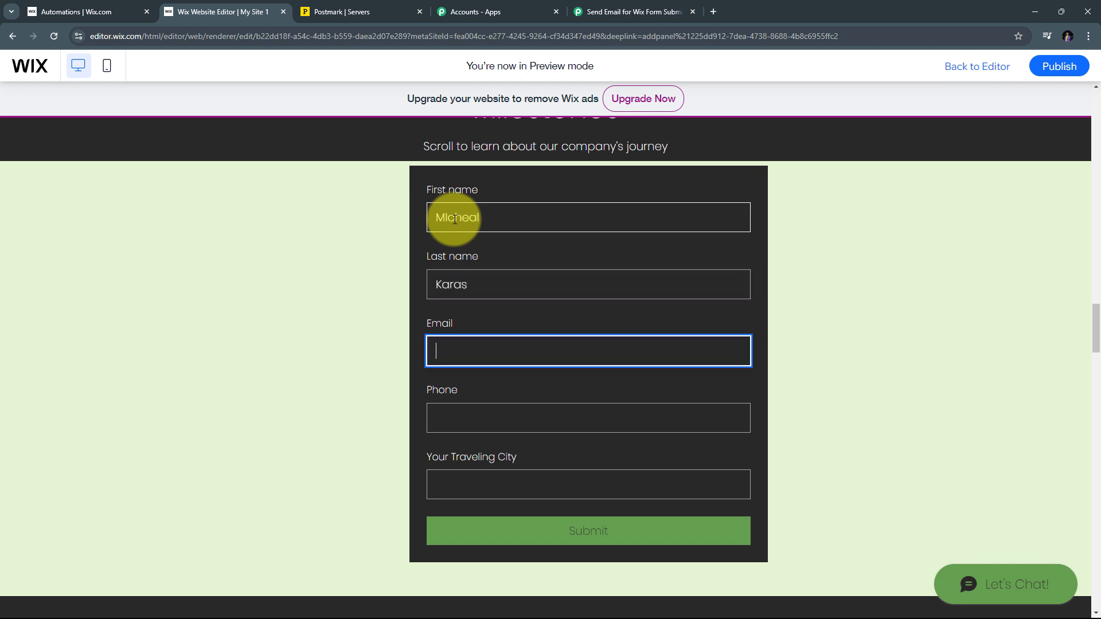
pyautogui.hotkey('ctrl', 'v')
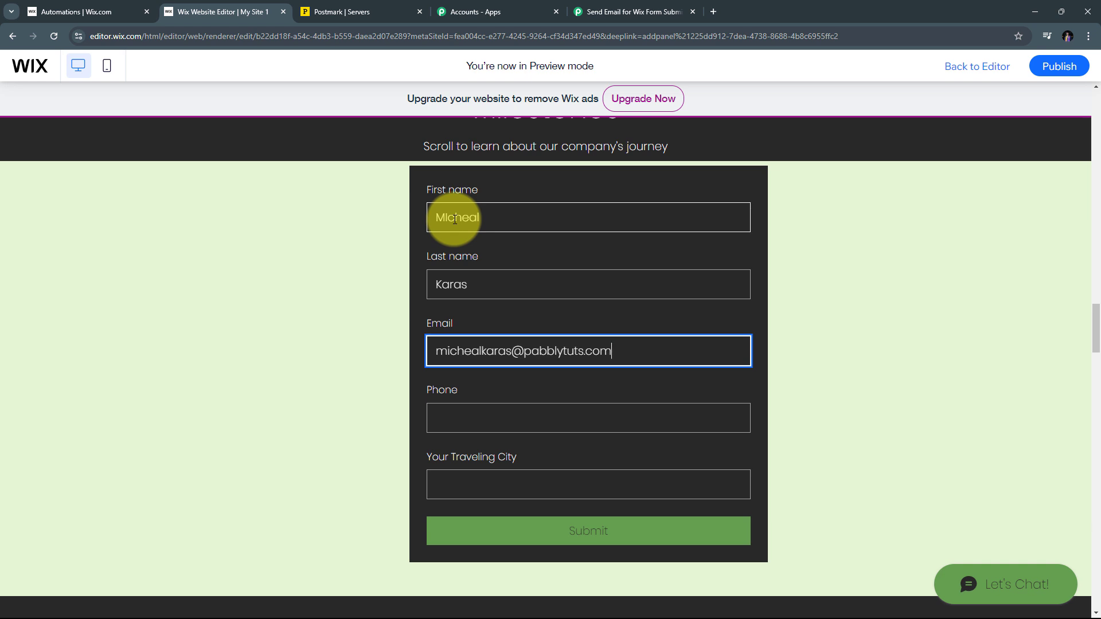
pyautogui.press('Tab')
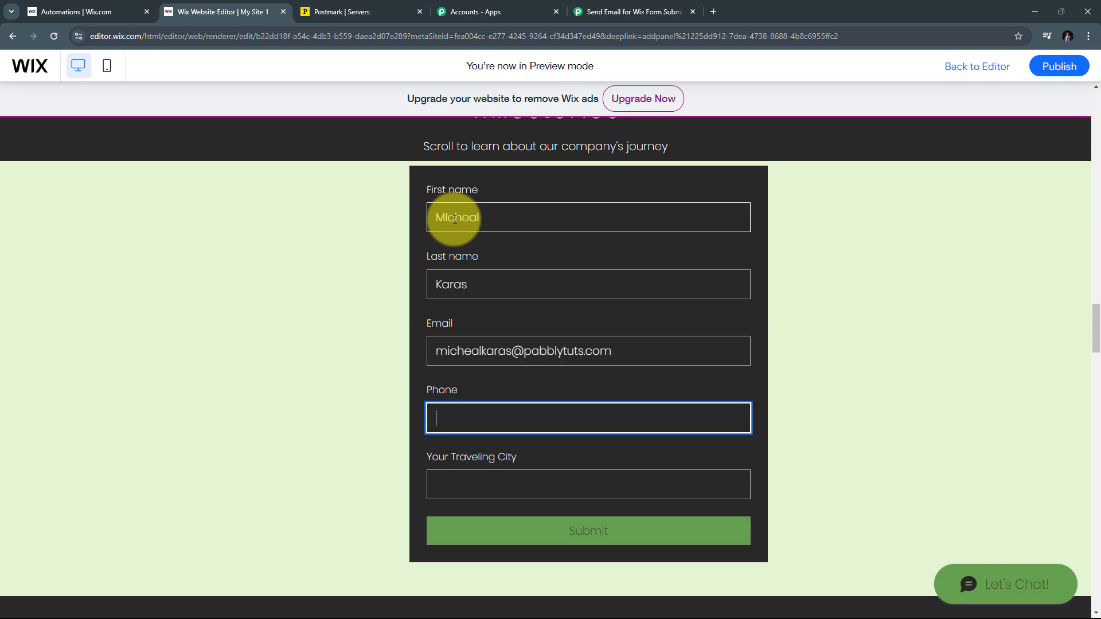
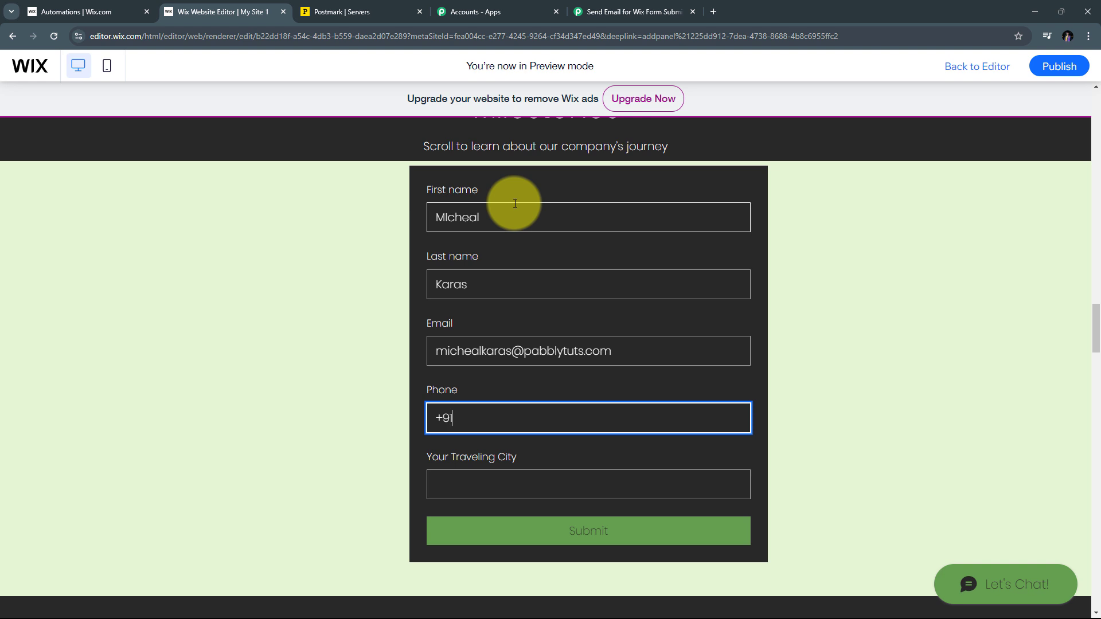
pyautogui.press('Tab')
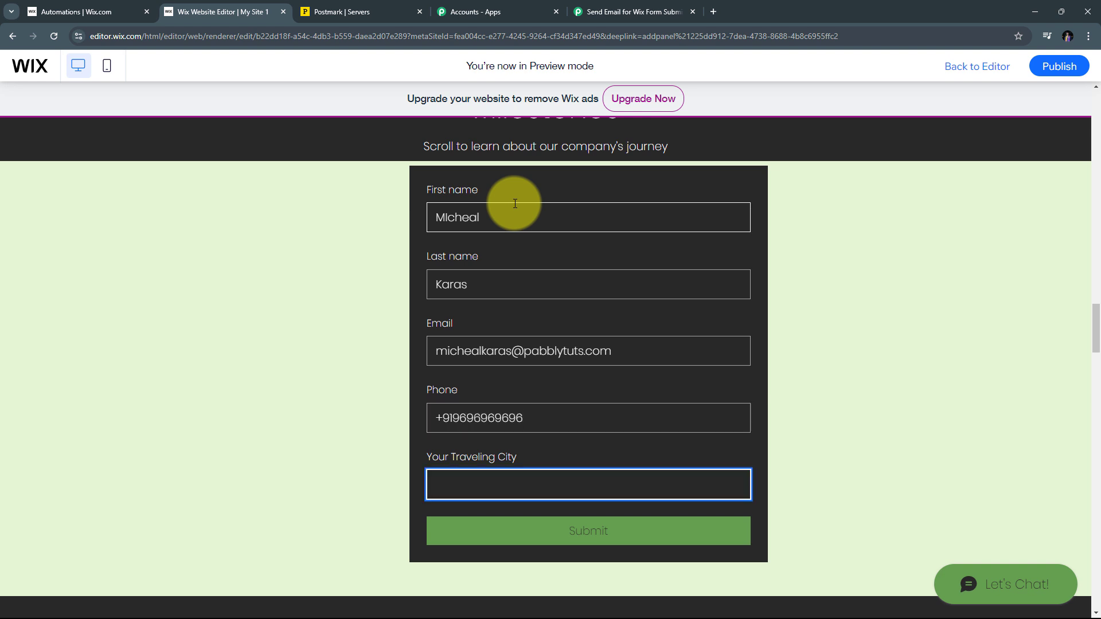
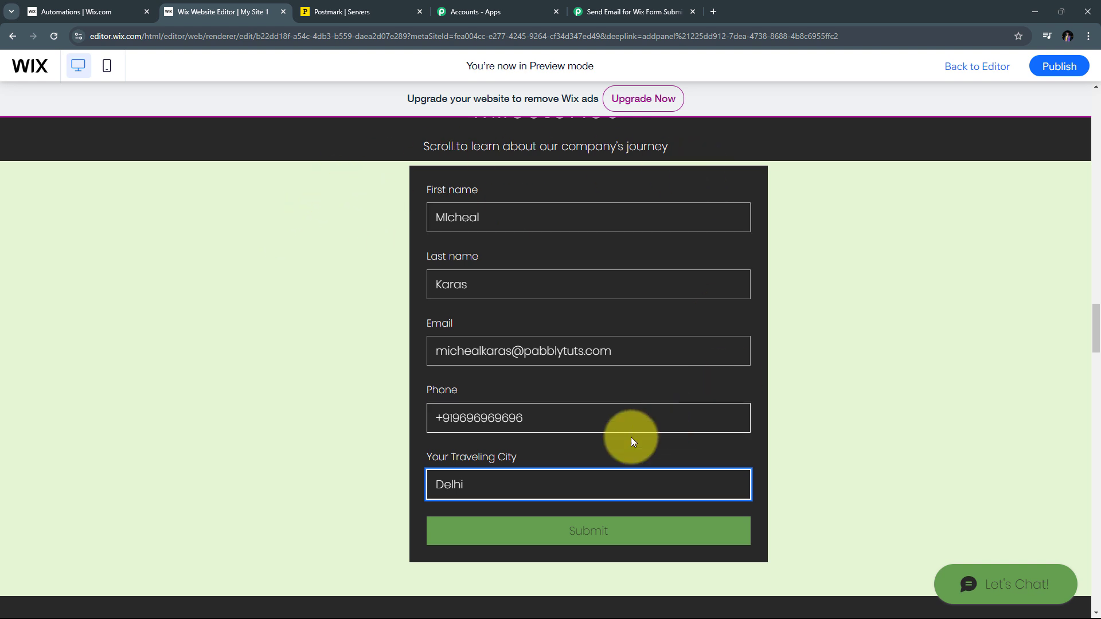
# Submit the test form and check the confirmation message below the button
pyautogui.click(599, 533)
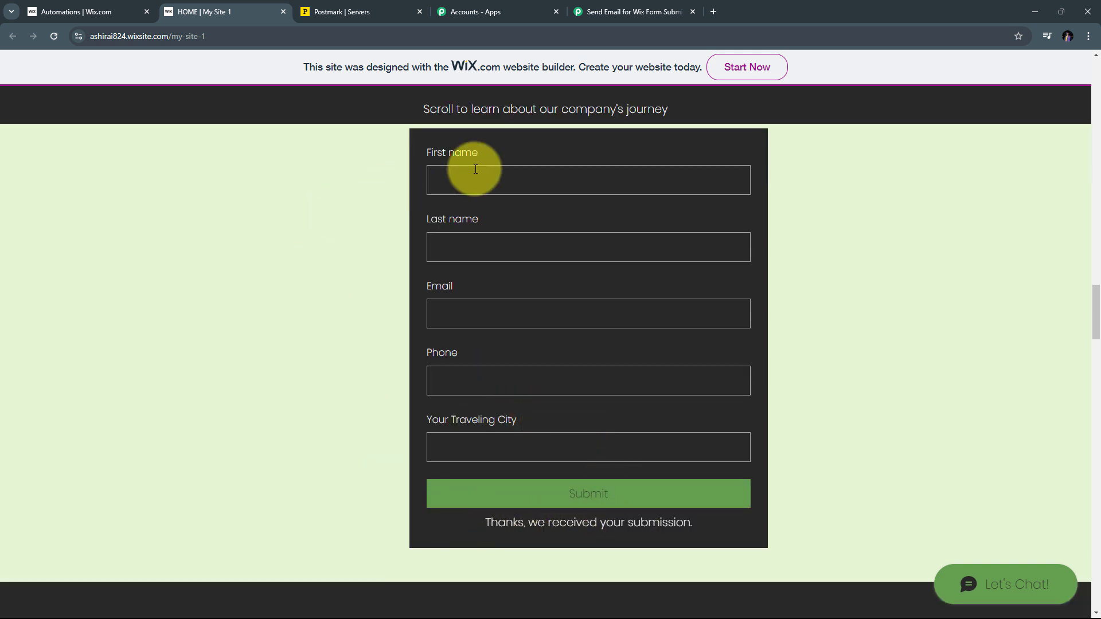
pyautogui.scroll(1, 381, 292)
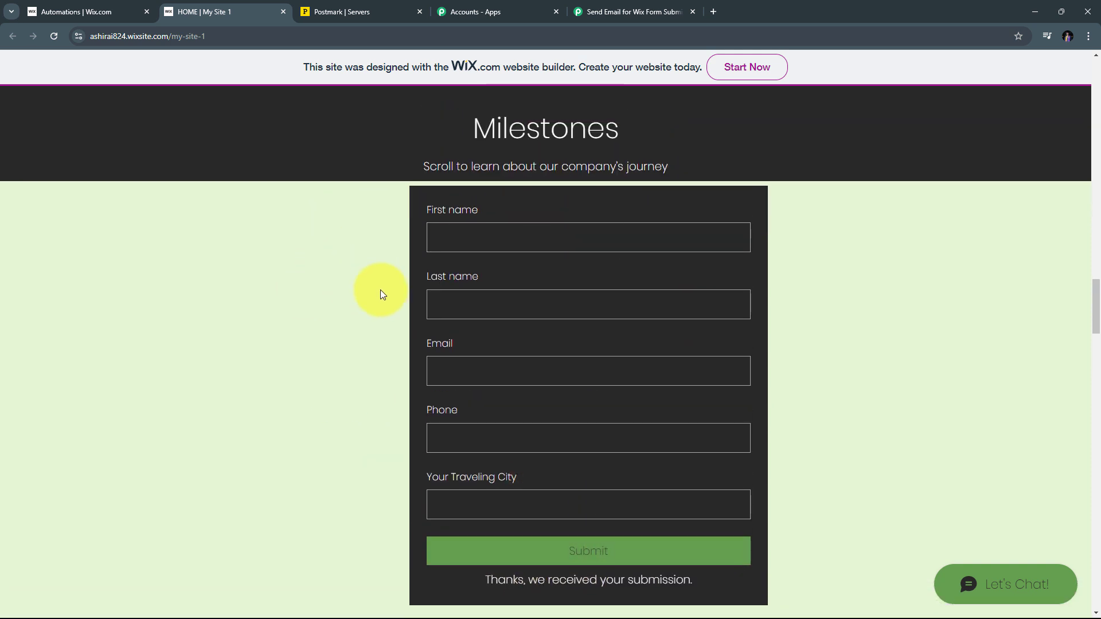
pyautogui.scroll(2, 380, 290)
pyautogui.scroll(-2, 380, 290)
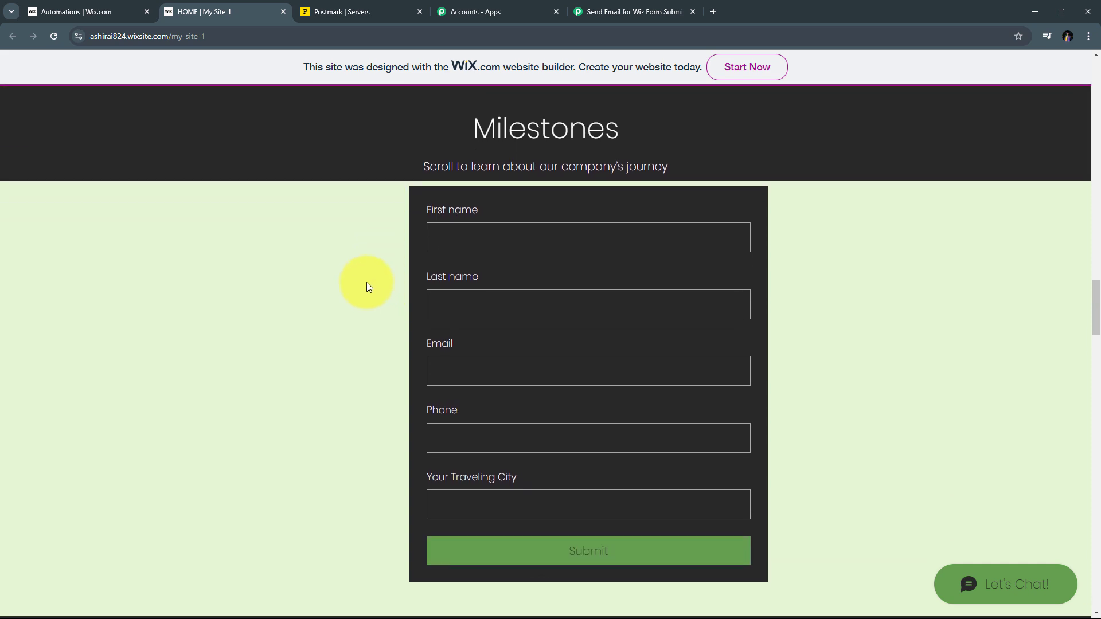
# Return to the Pabbly workflow and review the Response Received data from Wix
pyautogui.click(617, 12)
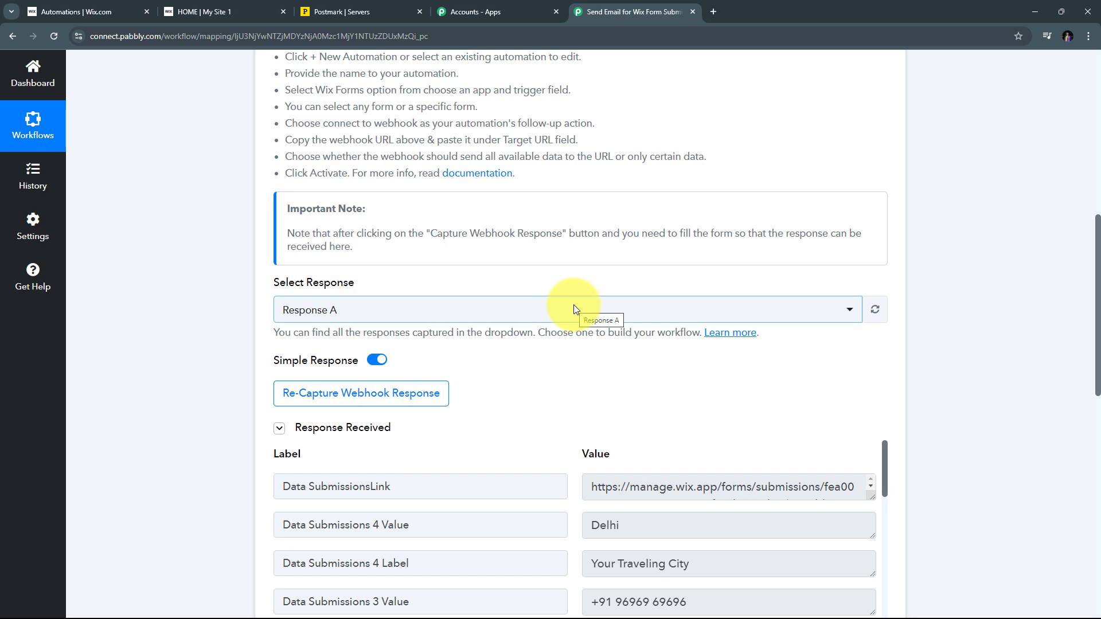
pyautogui.scroll(-4, 659, 298)
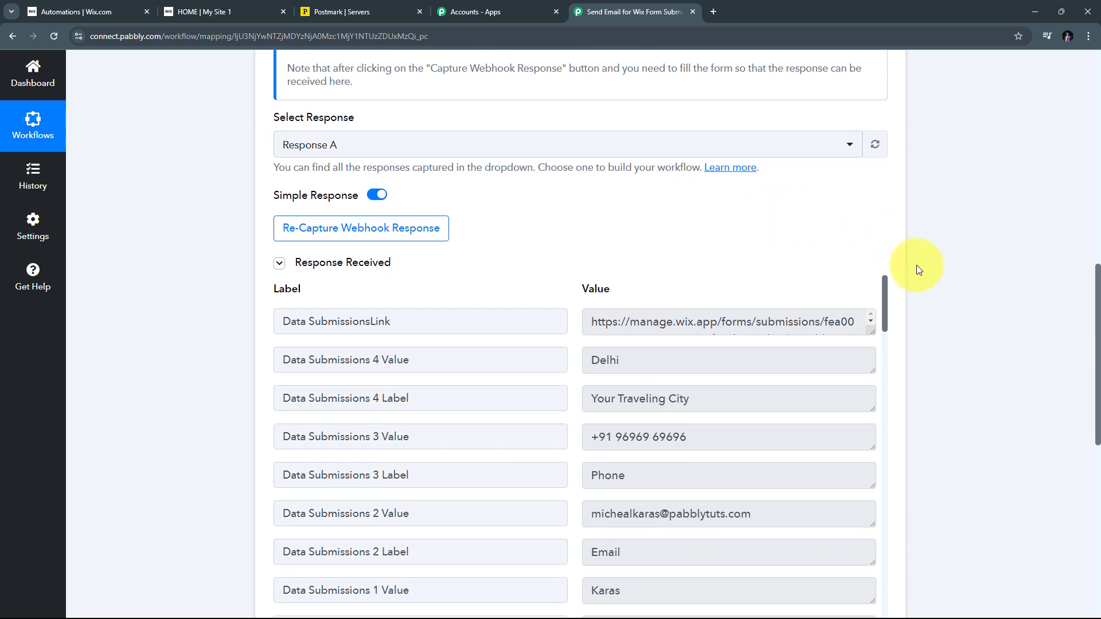
pyautogui.scroll(-9, 659, 291)
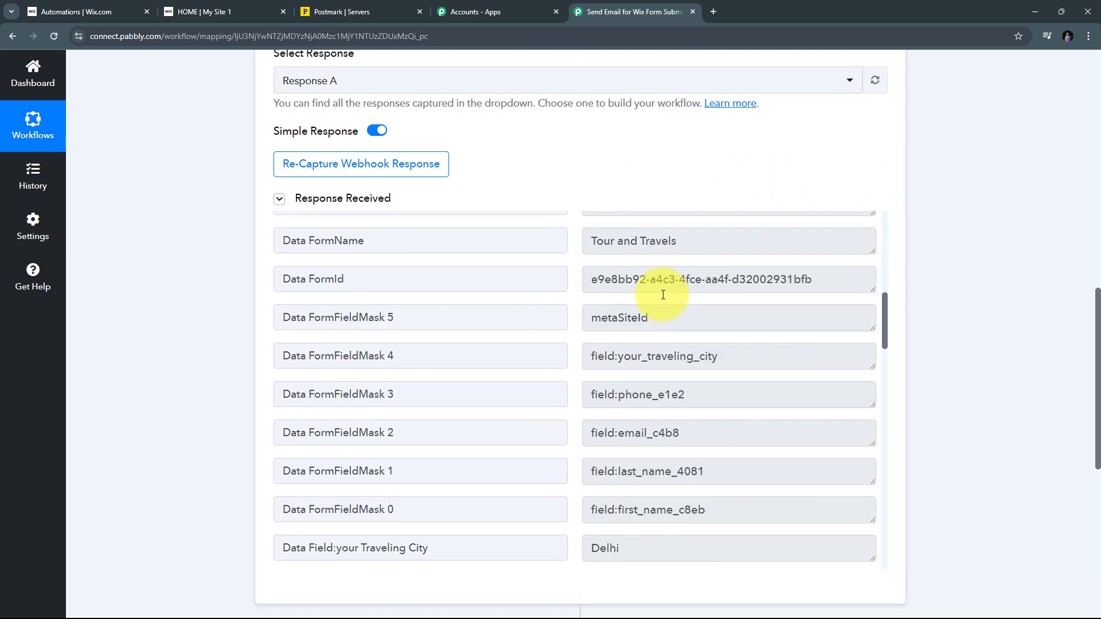
pyautogui.scroll(8, 663, 294)
pyautogui.scroll(1, 663, 295)
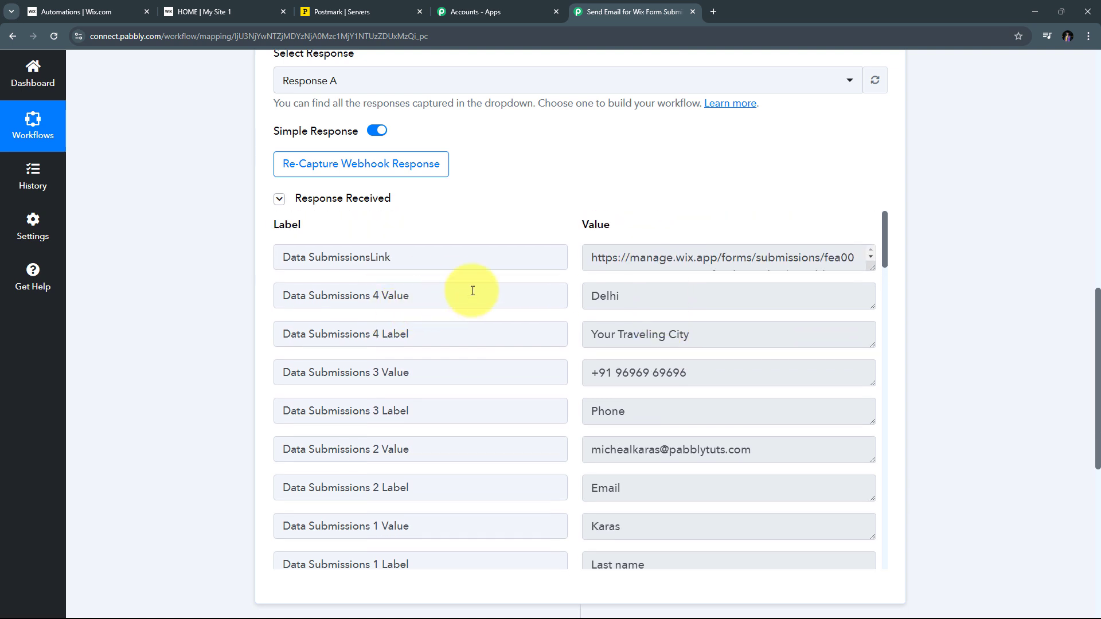
pyautogui.scroll(-3, 640, 311)
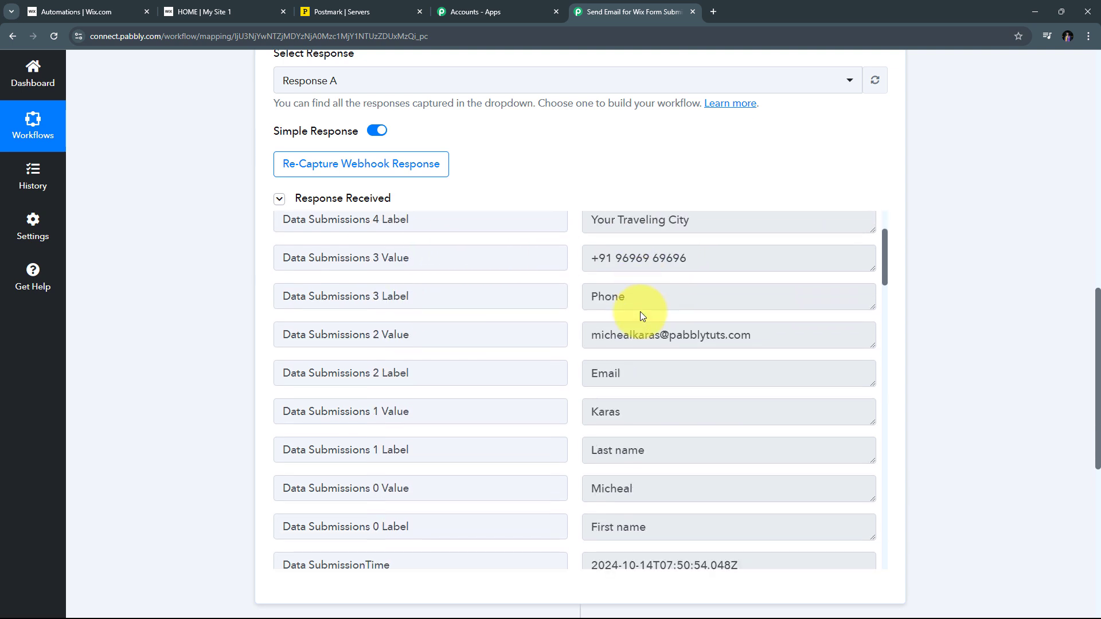
pyautogui.scroll(-1, 640, 311)
pyautogui.scroll(4, 639, 311)
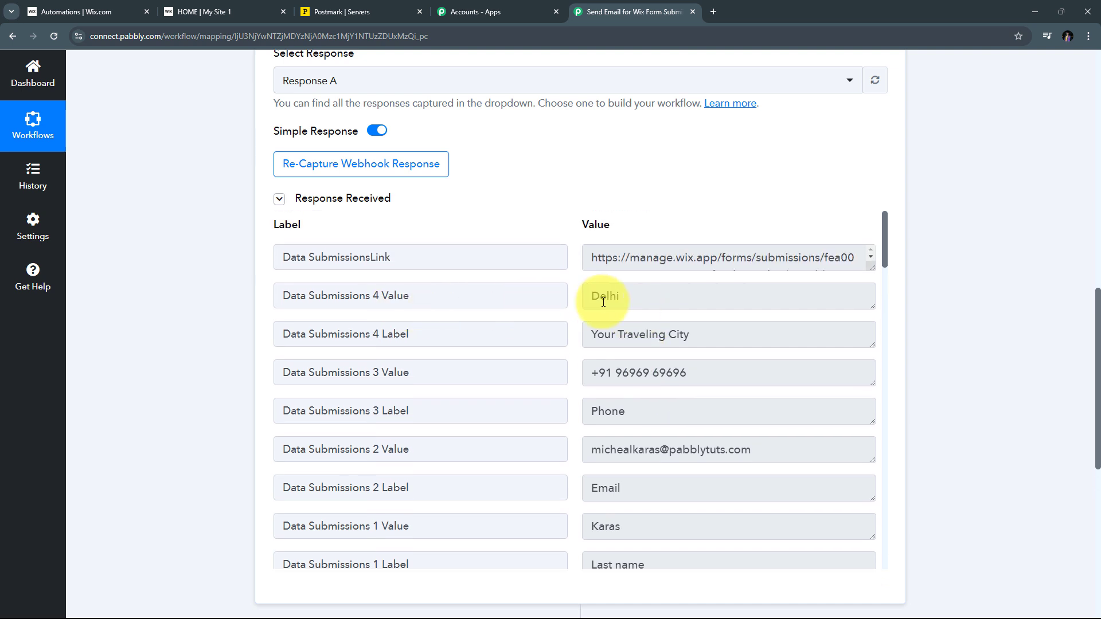
# Point out the captured city, phone number, email and last name values
pyautogui.click(705, 297)
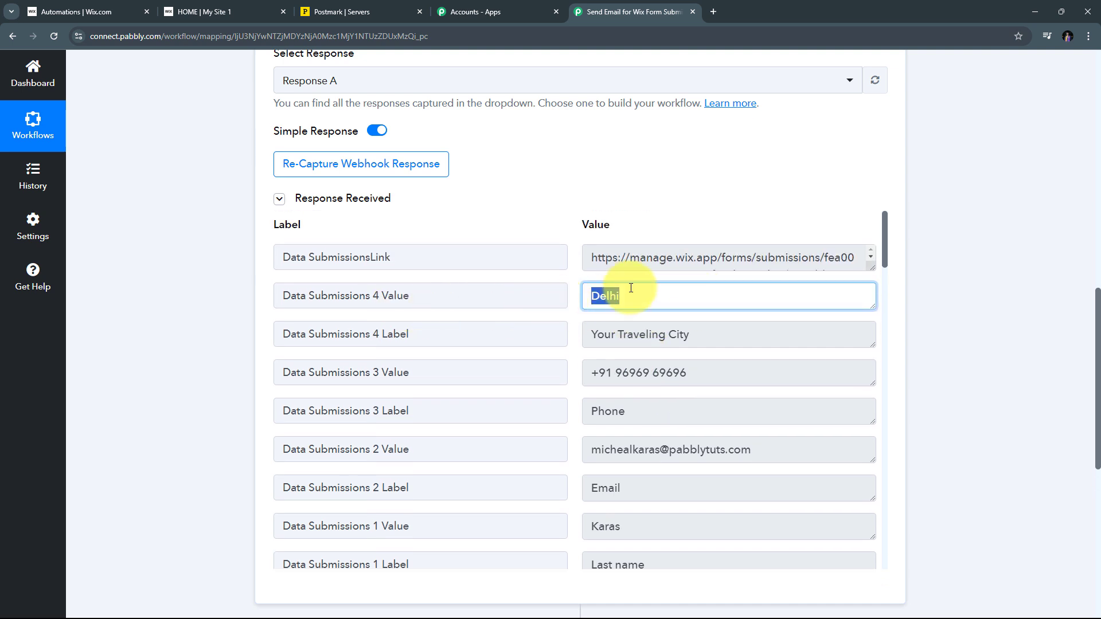
pyautogui.scroll(-2, 614, 295)
pyautogui.click(727, 262)
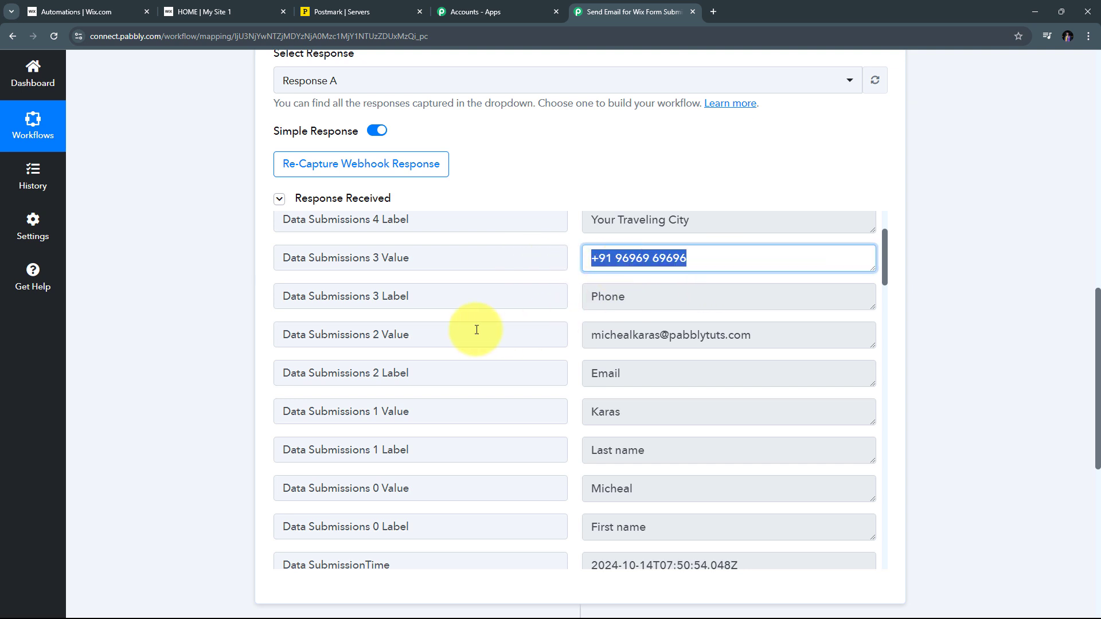
pyautogui.scroll(-1, 474, 327)
pyautogui.moveTo(753, 286); pyautogui.dragTo(523, 276)
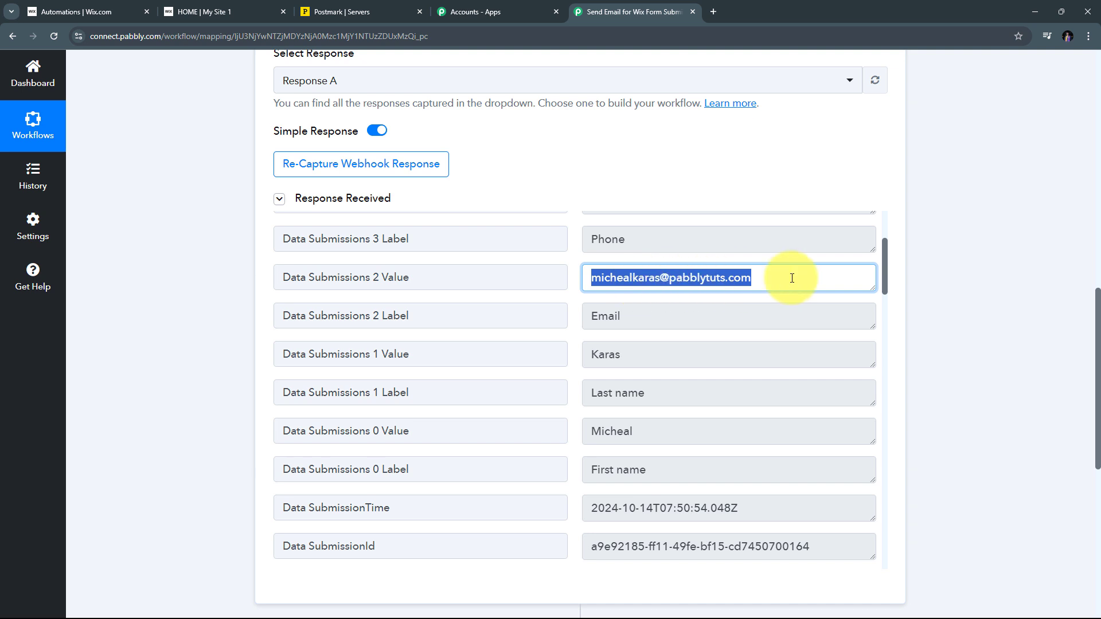
pyautogui.scroll(-1, 791, 277)
pyautogui.moveTo(642, 373); pyautogui.dragTo(516, 376)
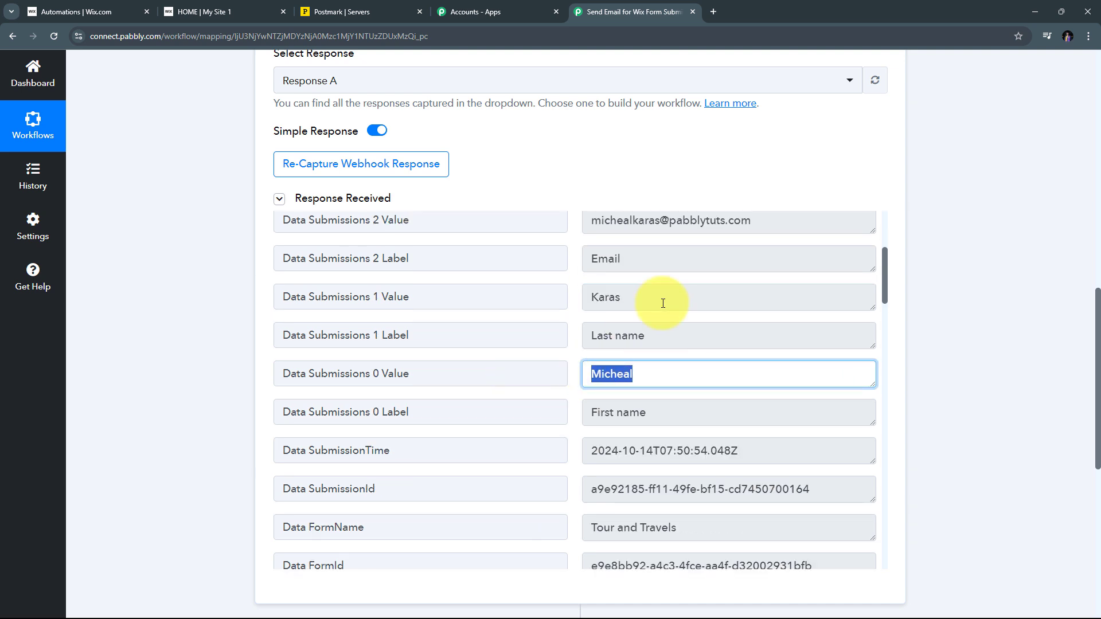
pyautogui.moveTo(659, 300); pyautogui.dragTo(556, 303)
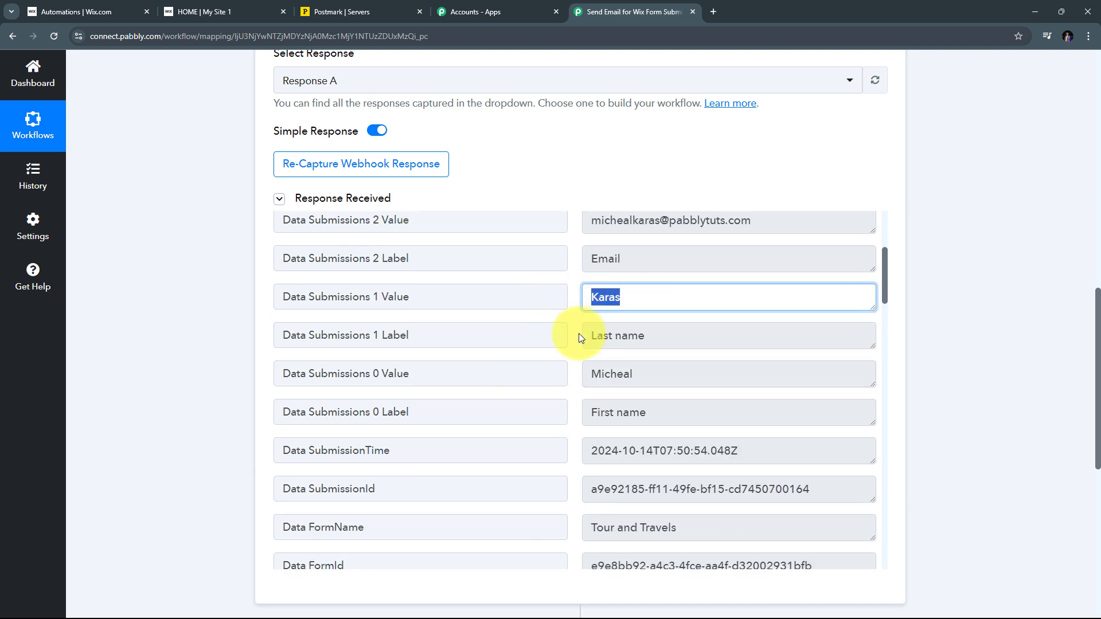
pyautogui.scroll(1, 579, 332)
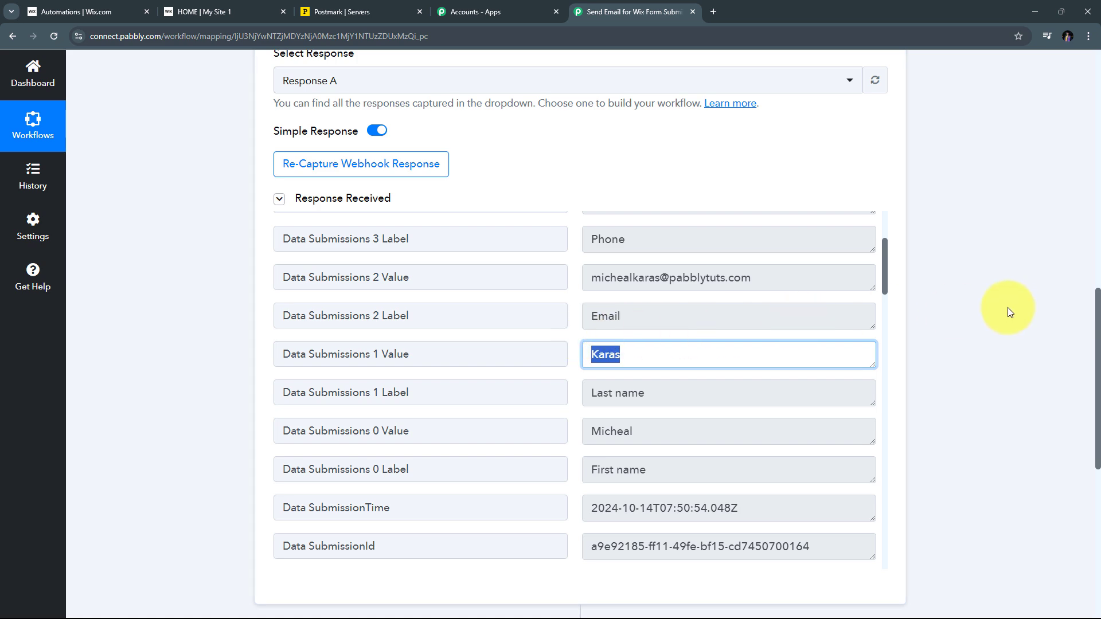
pyautogui.scroll(-5, 1006, 307)
# Search for Postmark as the action app and select its Send Email event
pyautogui.click(777, 409)
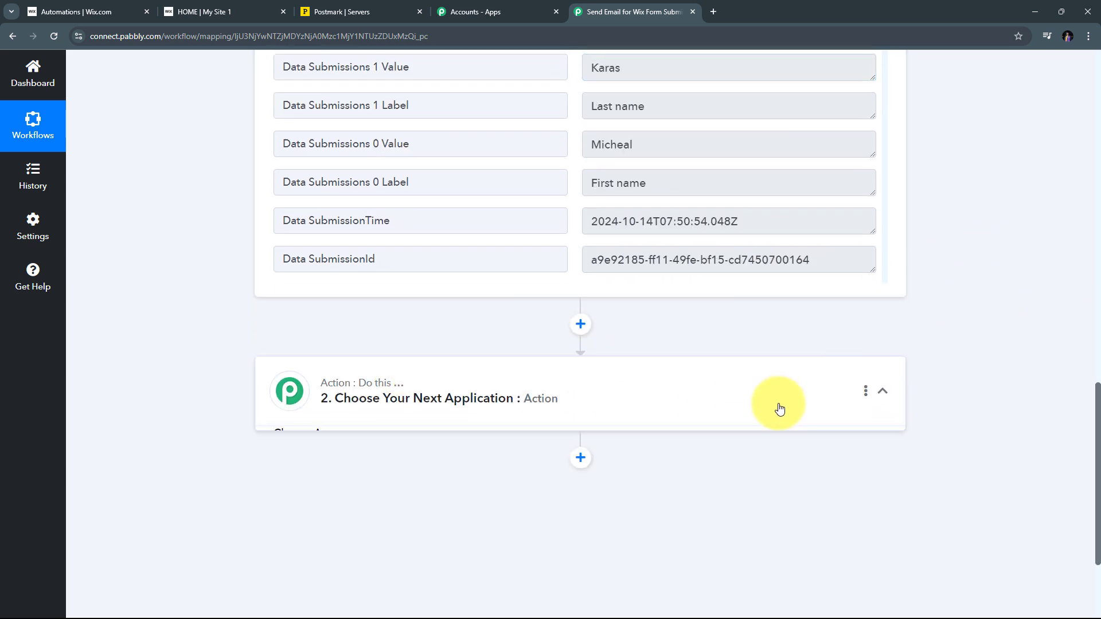
pyautogui.click(314, 301)
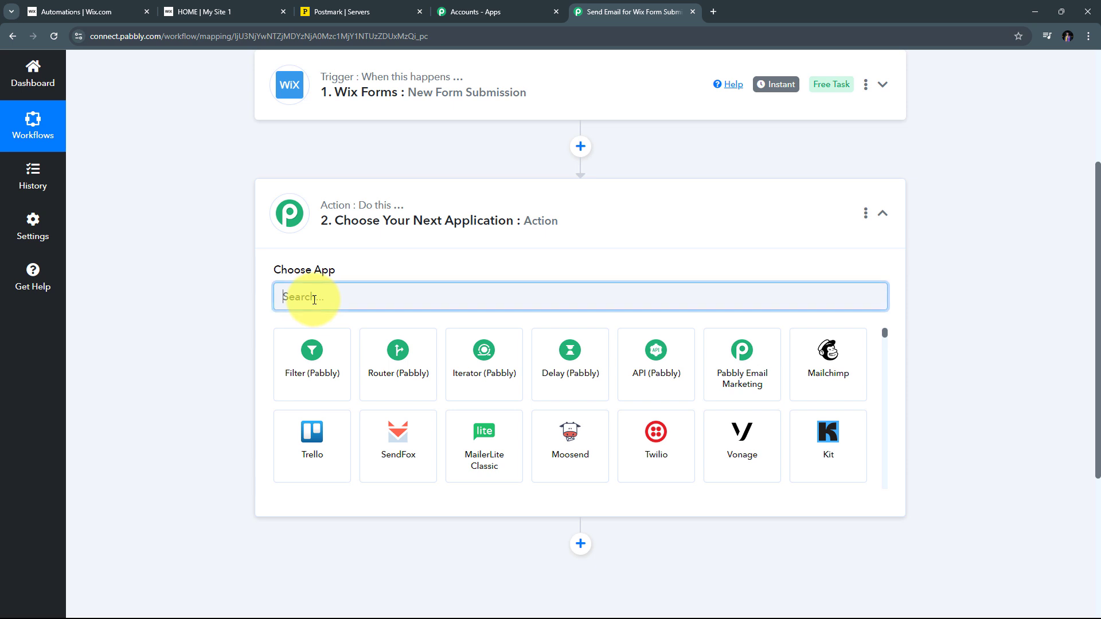
pyautogui.write('Postmark')
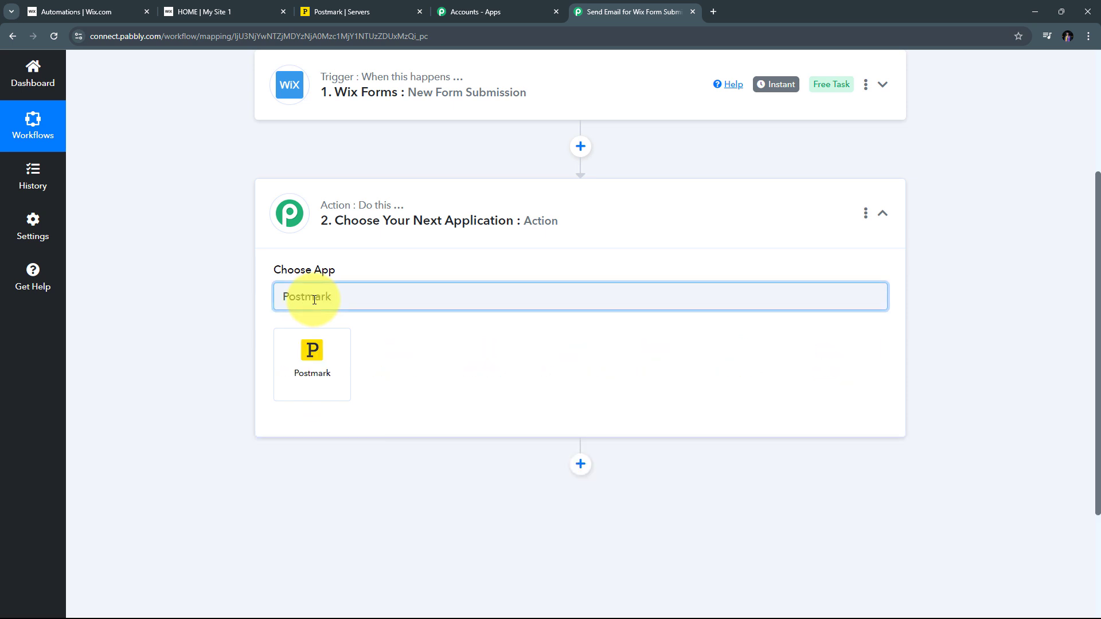
pyautogui.click(313, 360)
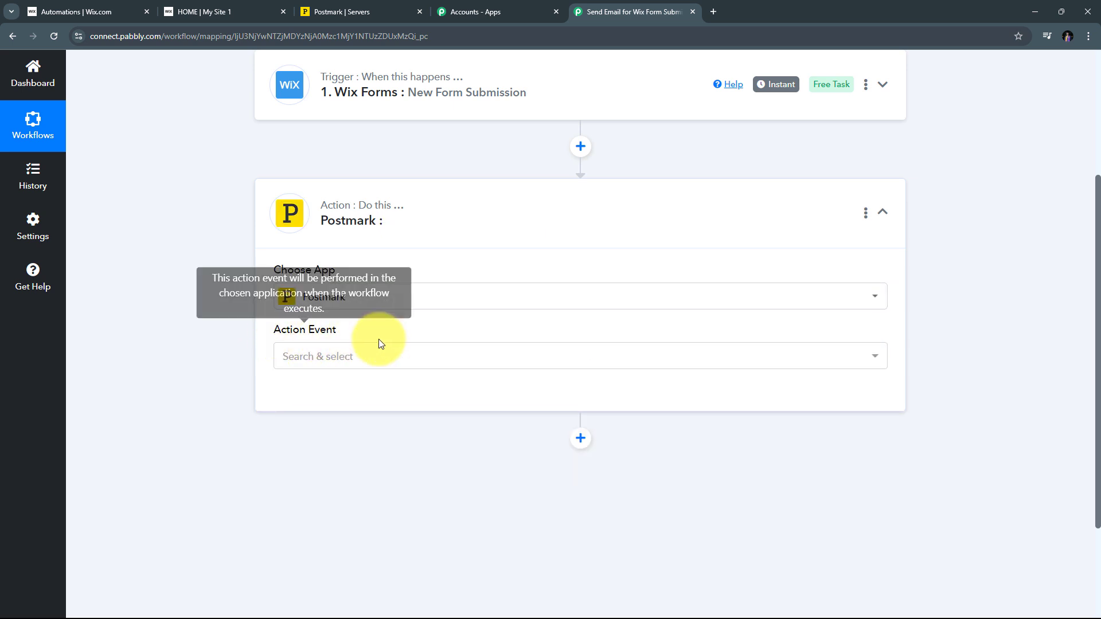
pyautogui.click(393, 362)
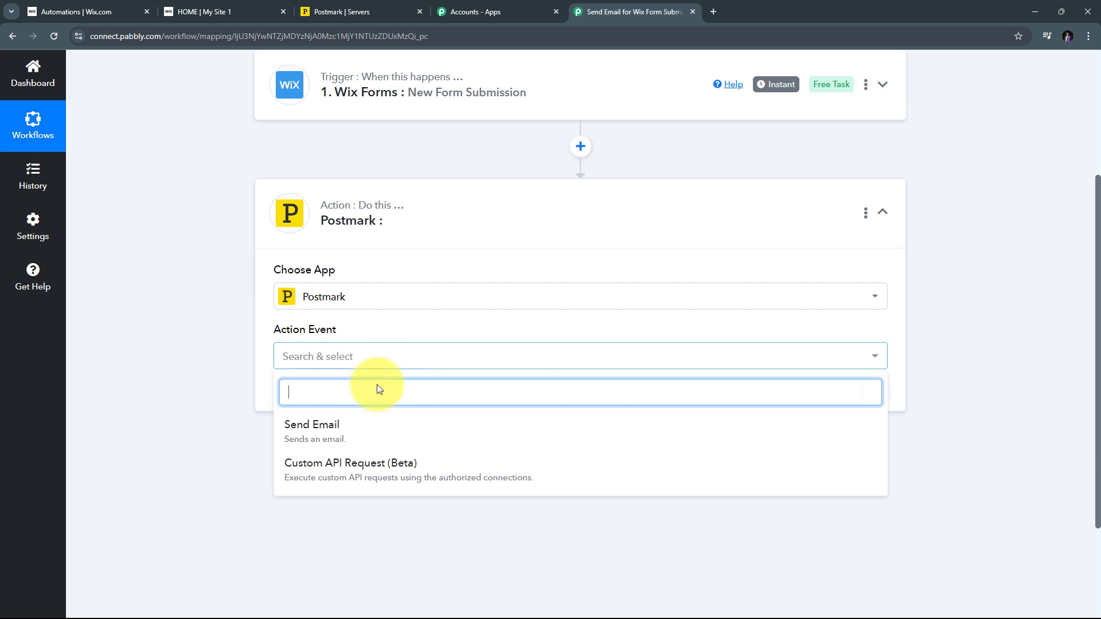
pyautogui.click(343, 441)
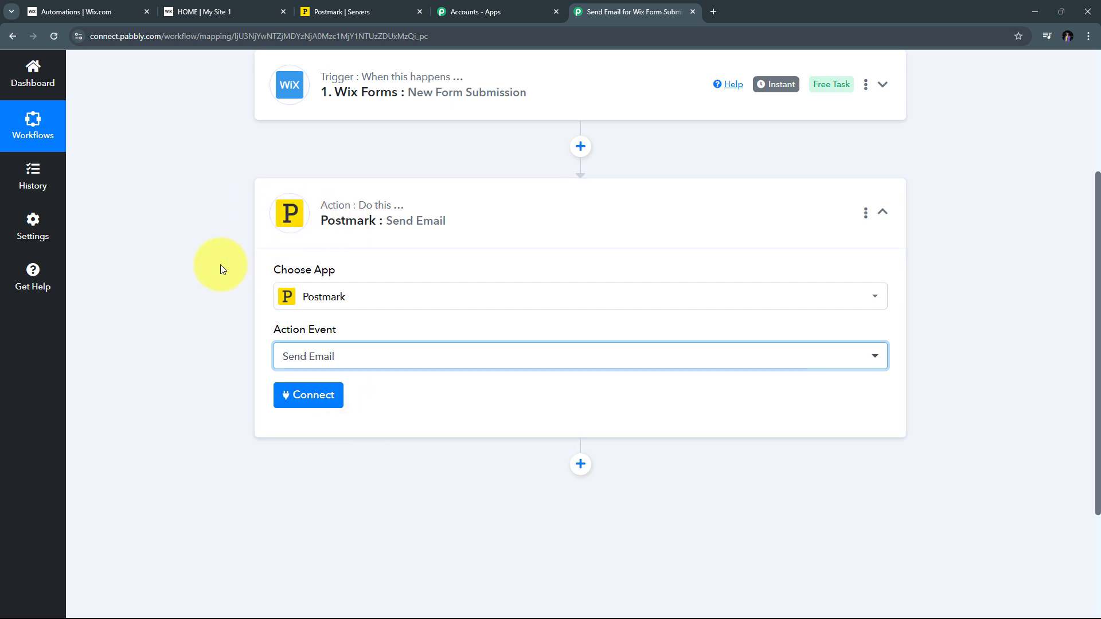
# Start adding a new Postmark connection named Postmark #10
pyautogui.click(326, 397)
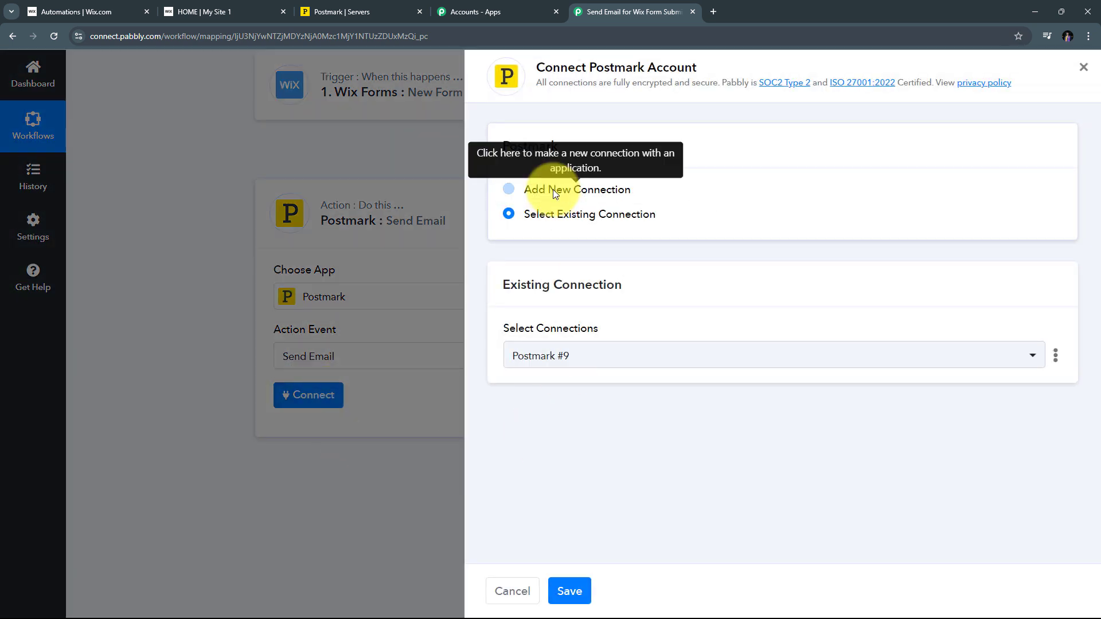
pyautogui.click(553, 189)
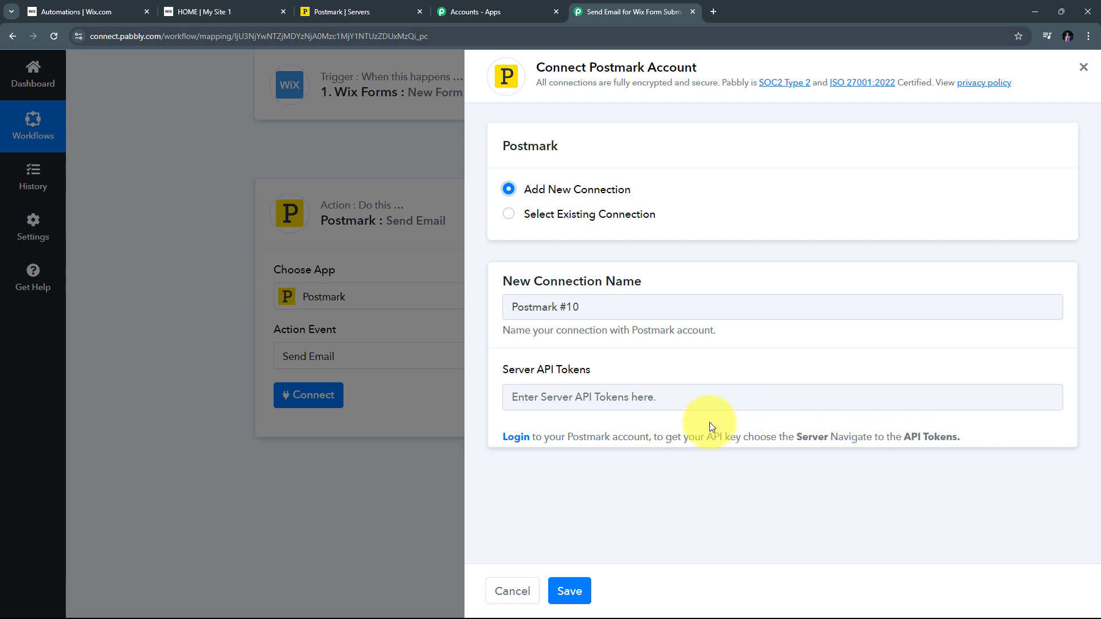
# Copy the server API token from My First Server's API Tokens page in Postmark
pyautogui.click(338, 12)
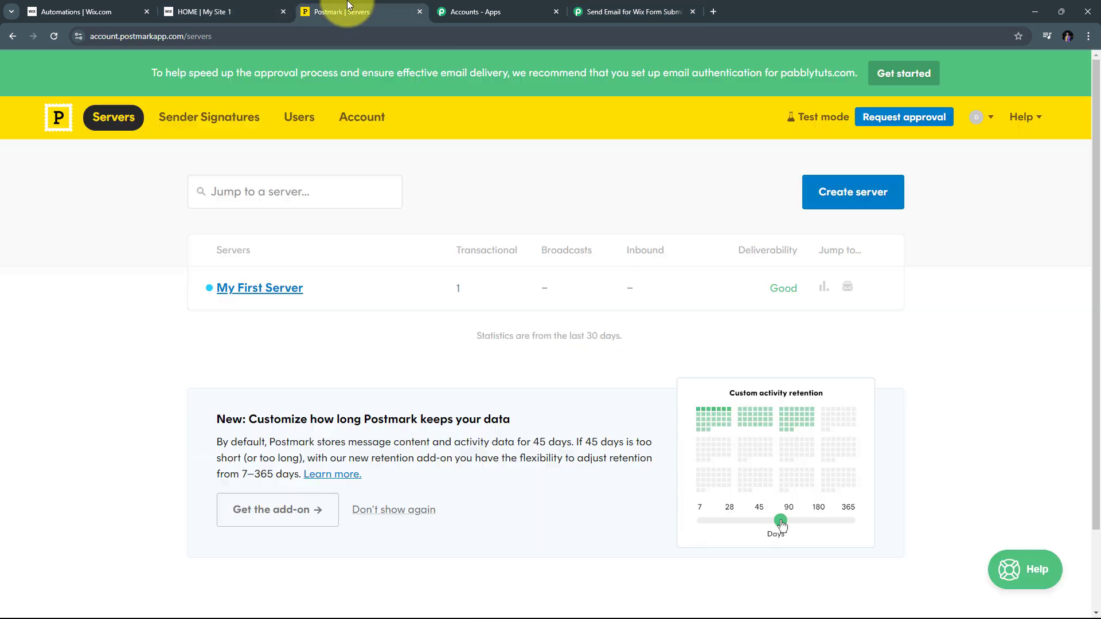
pyautogui.click(256, 294)
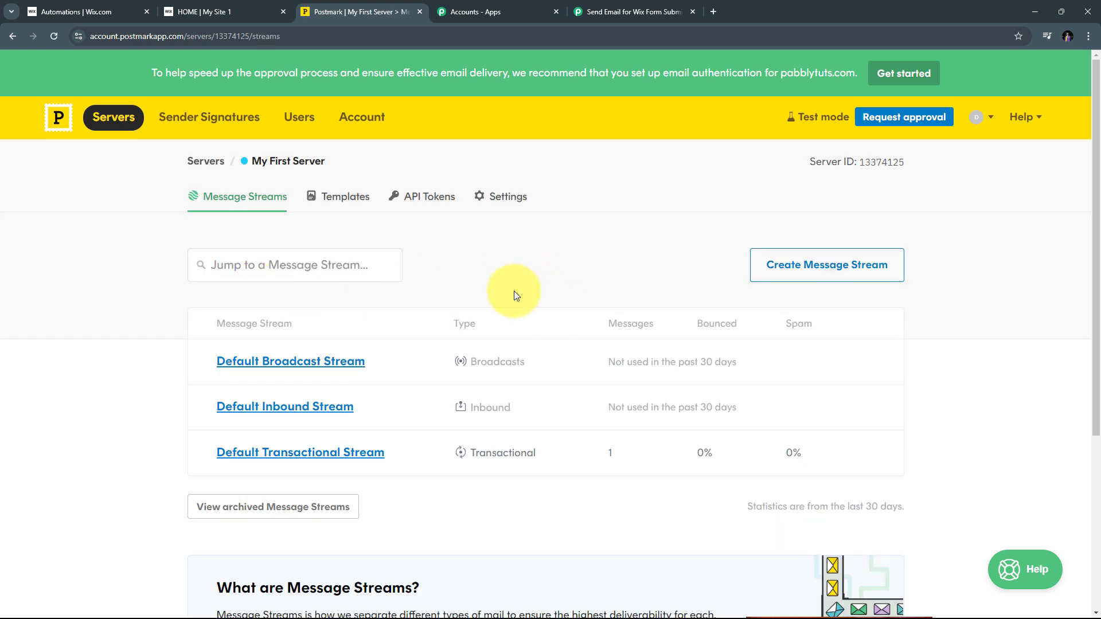
pyautogui.click(428, 201)
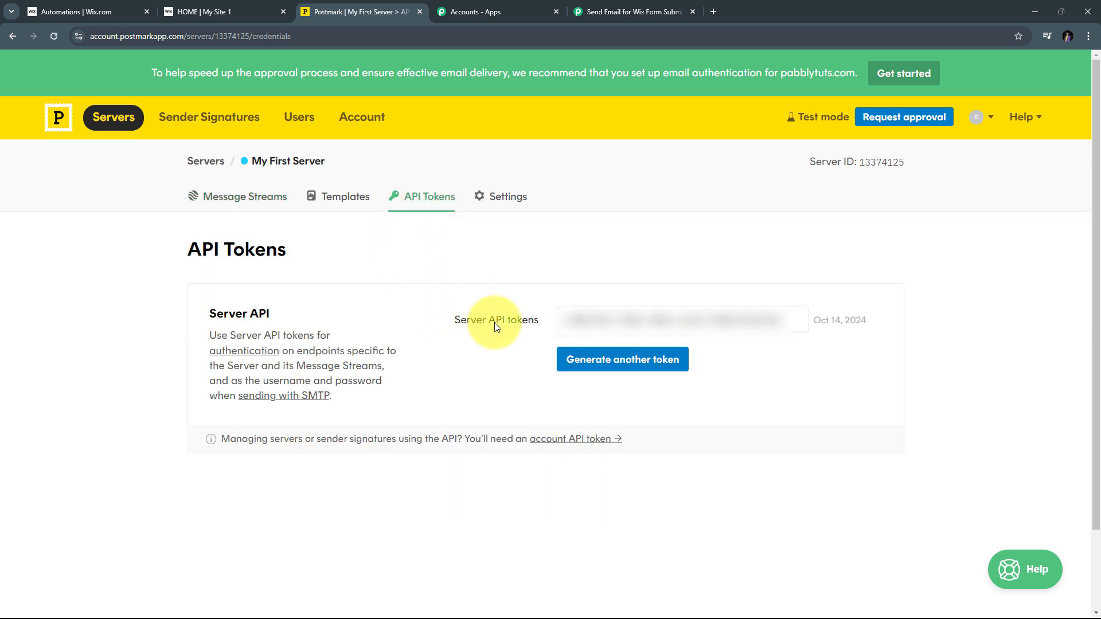
pyautogui.click(794, 324)
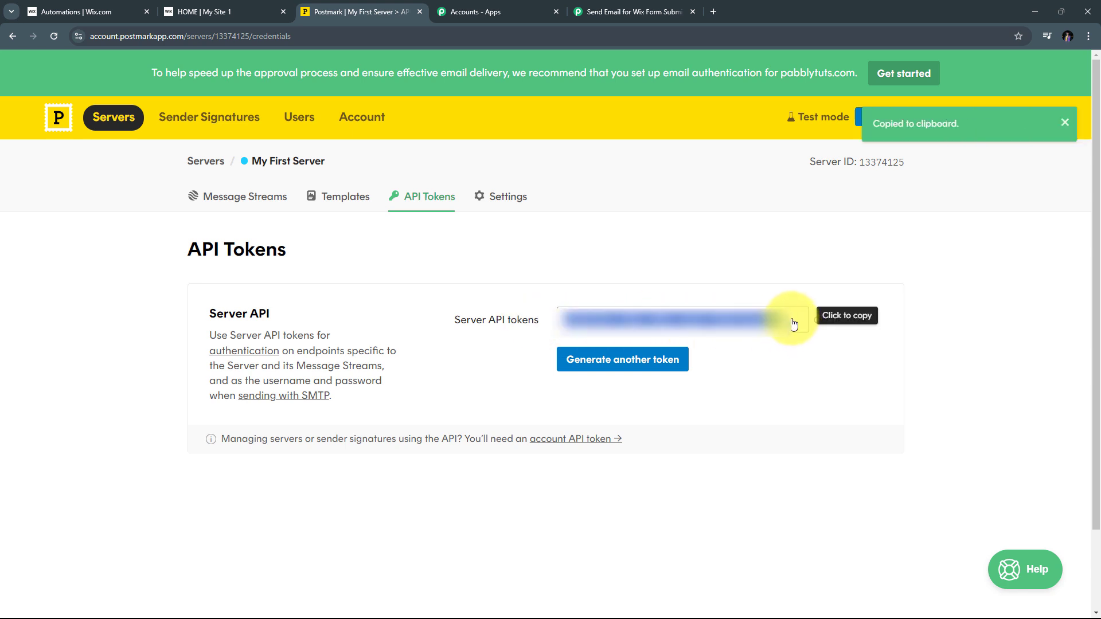
# Paste the copied token into the Server API Tokens field and save the Postmark connection
pyautogui.click(625, 11)
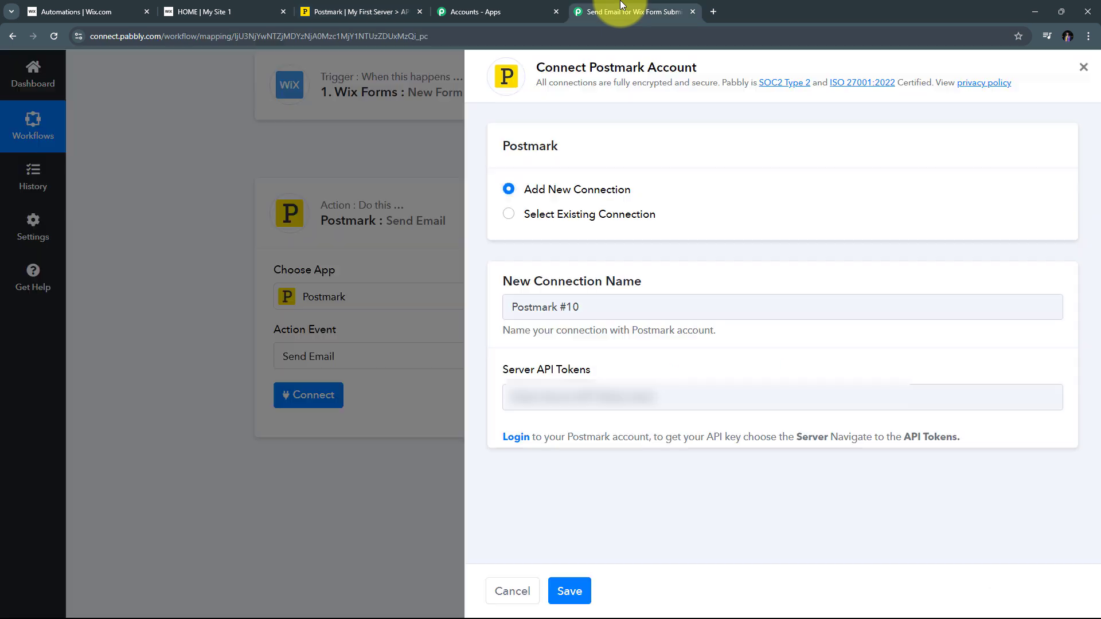
pyautogui.rightClick(540, 390)
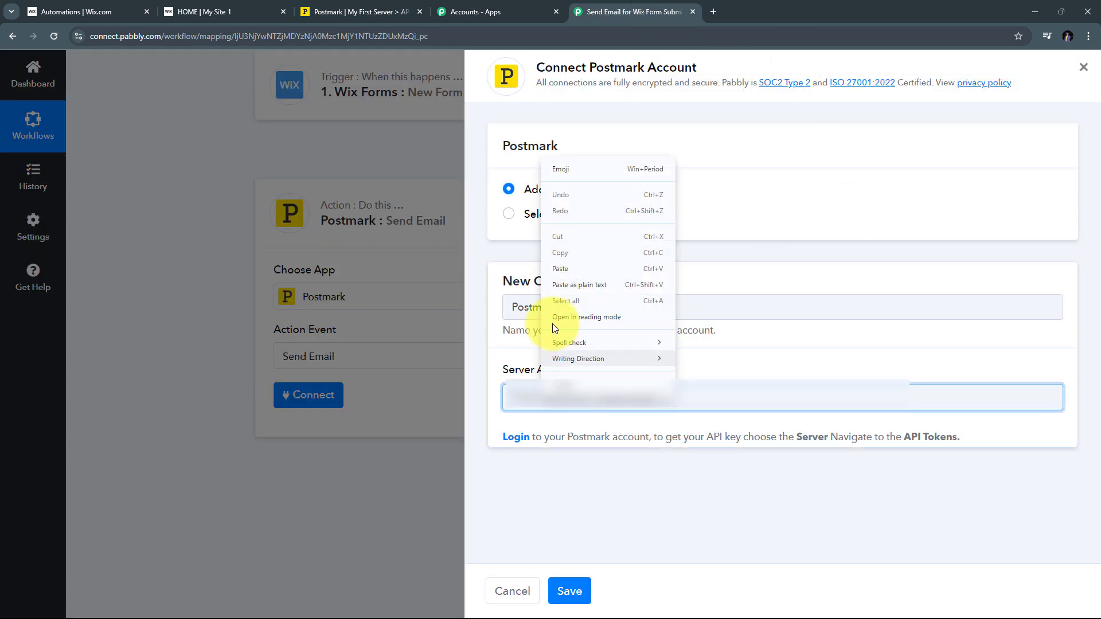
pyautogui.click(560, 269)
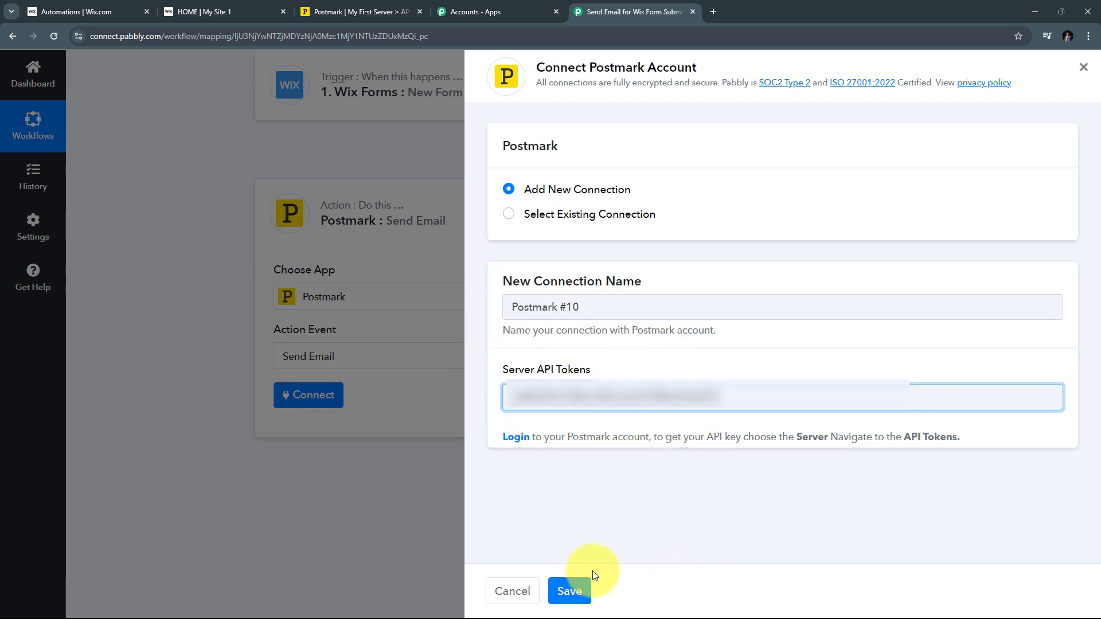
pyautogui.click(570, 591)
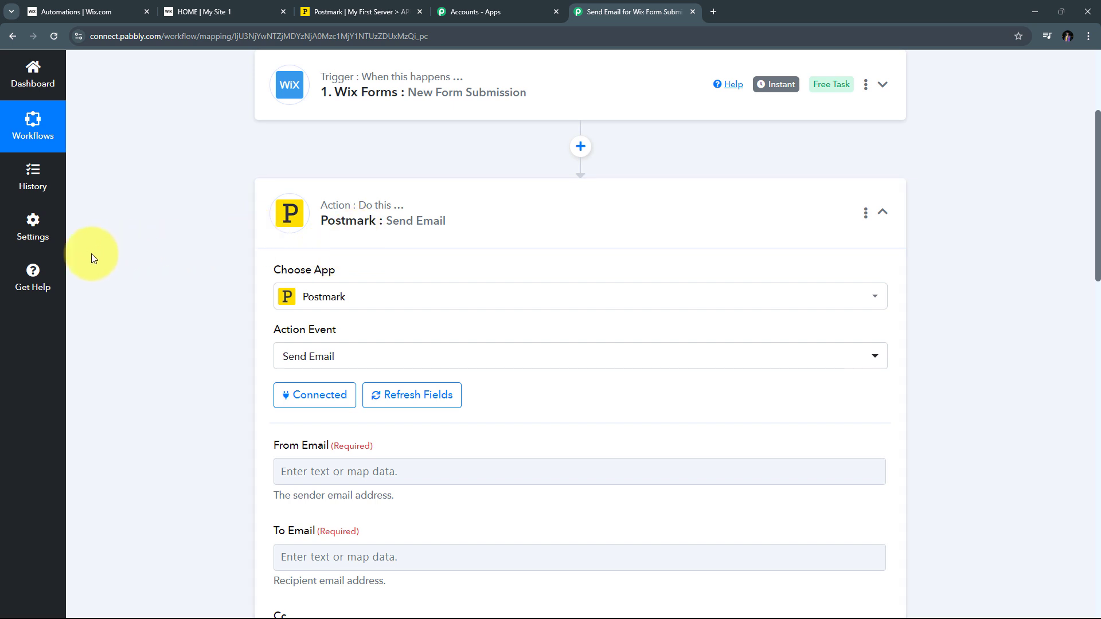
# Paste the verified sender's e-mail address into the From Email field
pyautogui.scroll(-6, 559, 237)
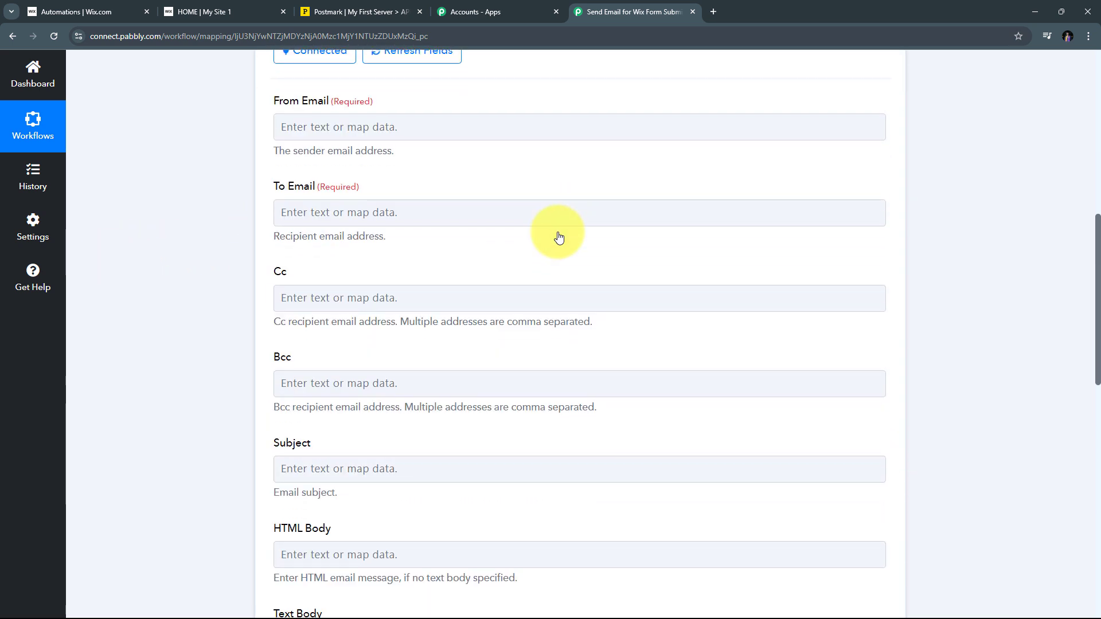
pyautogui.scroll(-11, 559, 236)
pyautogui.scroll(6, 559, 237)
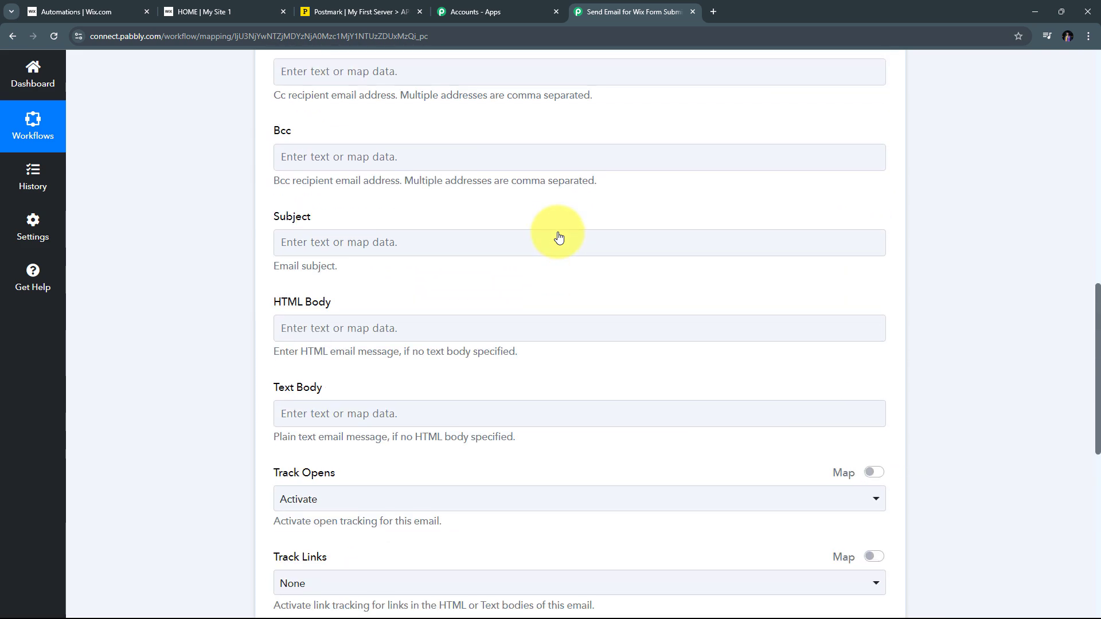
pyautogui.scroll(6, 559, 237)
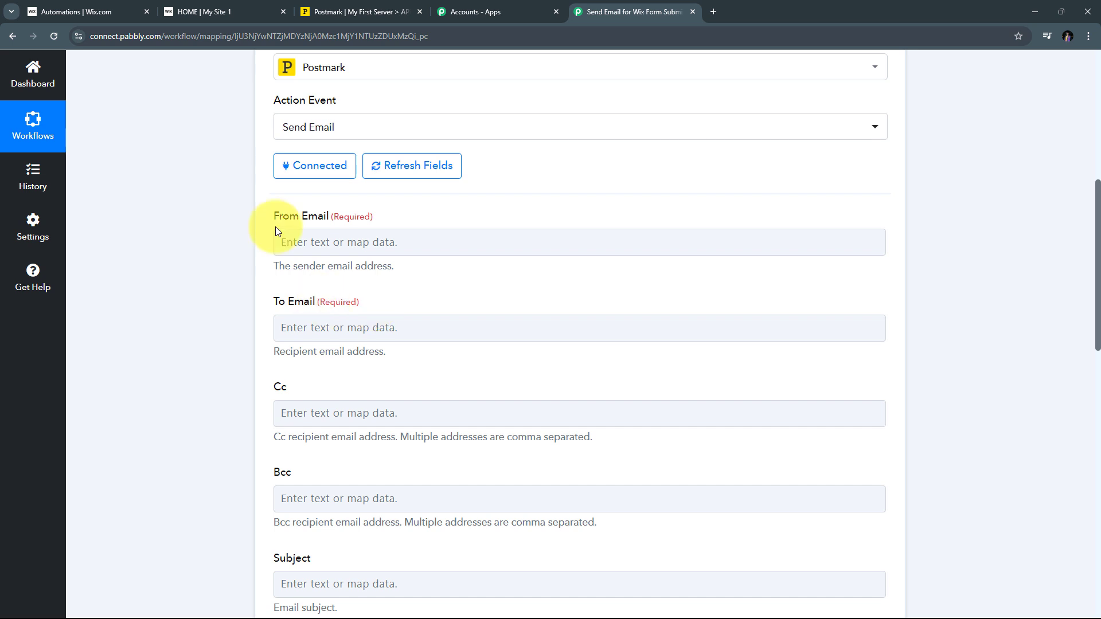
pyautogui.click(319, 241)
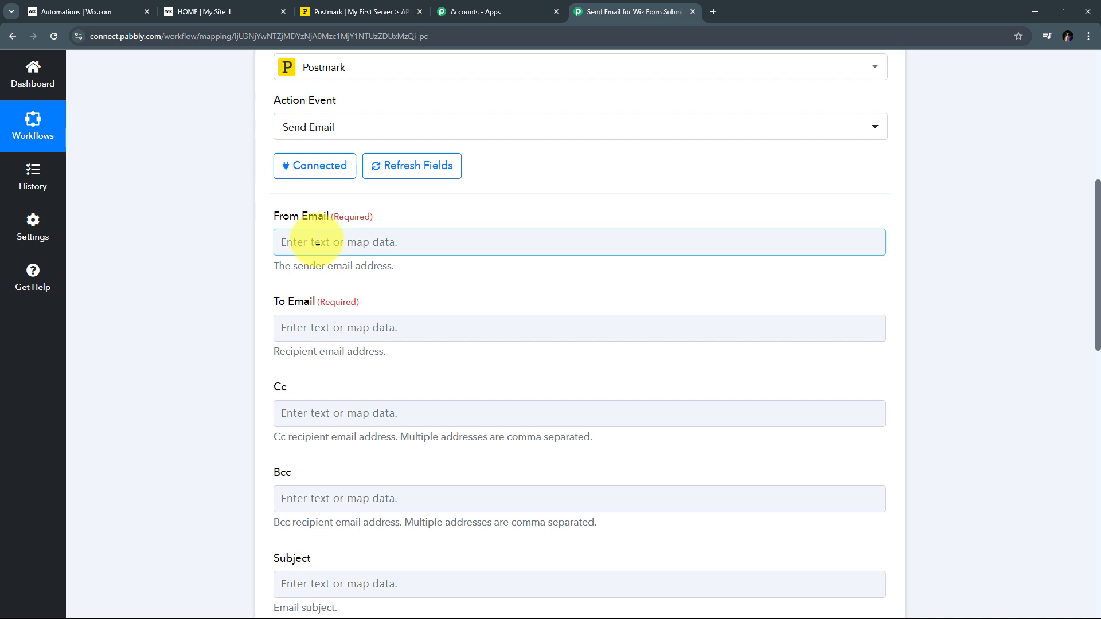
pyautogui.hotkey('ctrl', 'v')
pyautogui.click(332, 278)
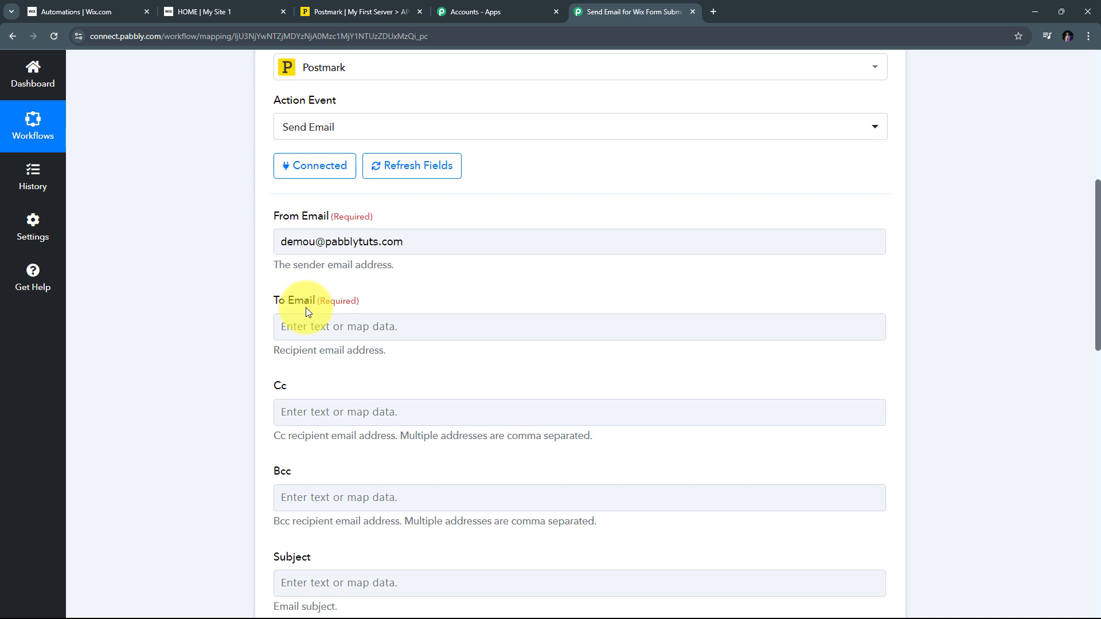
# Map To Email to the Wix submission's Data Submissions 2 Value (email) field
pyautogui.click(296, 329)
pyautogui.scroll(-2, 397, 255)
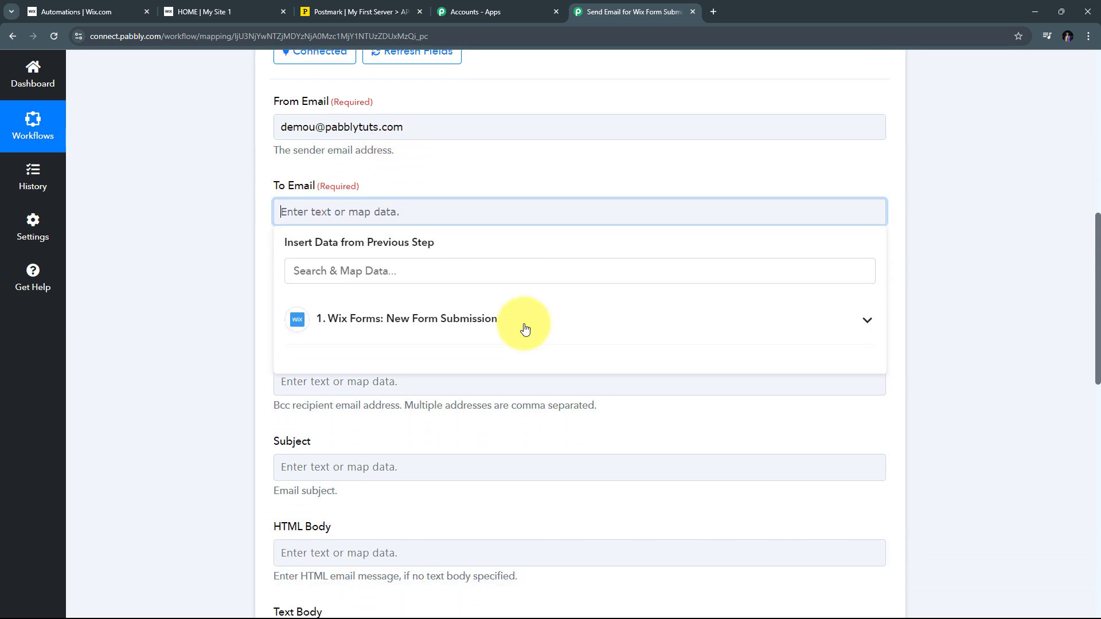
pyautogui.click(380, 330)
pyautogui.scroll(-1, 580, 315)
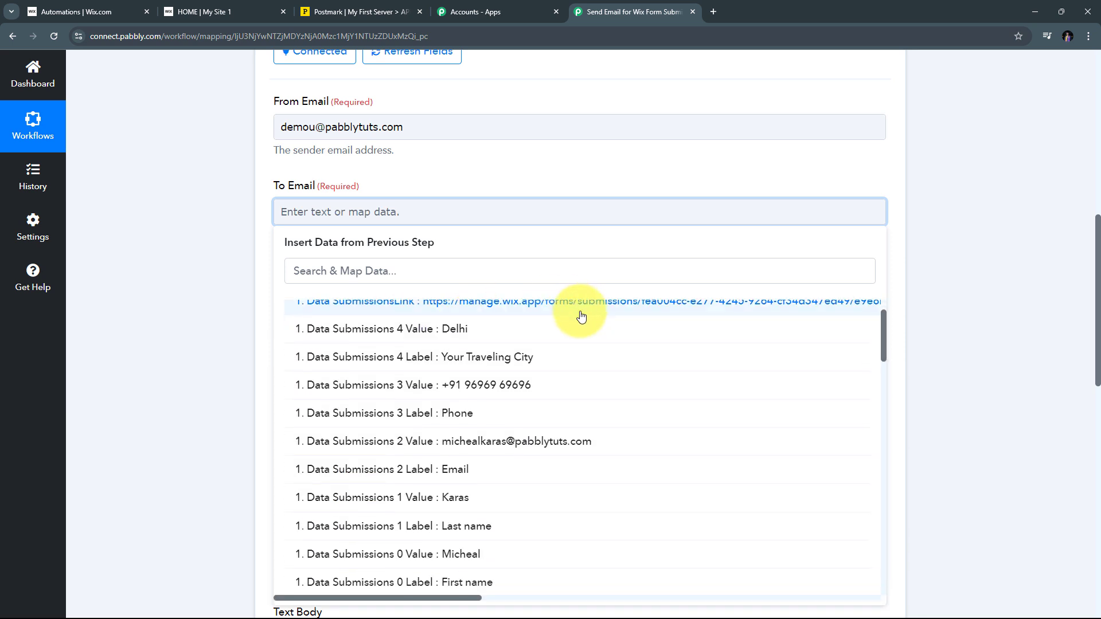
pyautogui.scroll(-1, 458, 458)
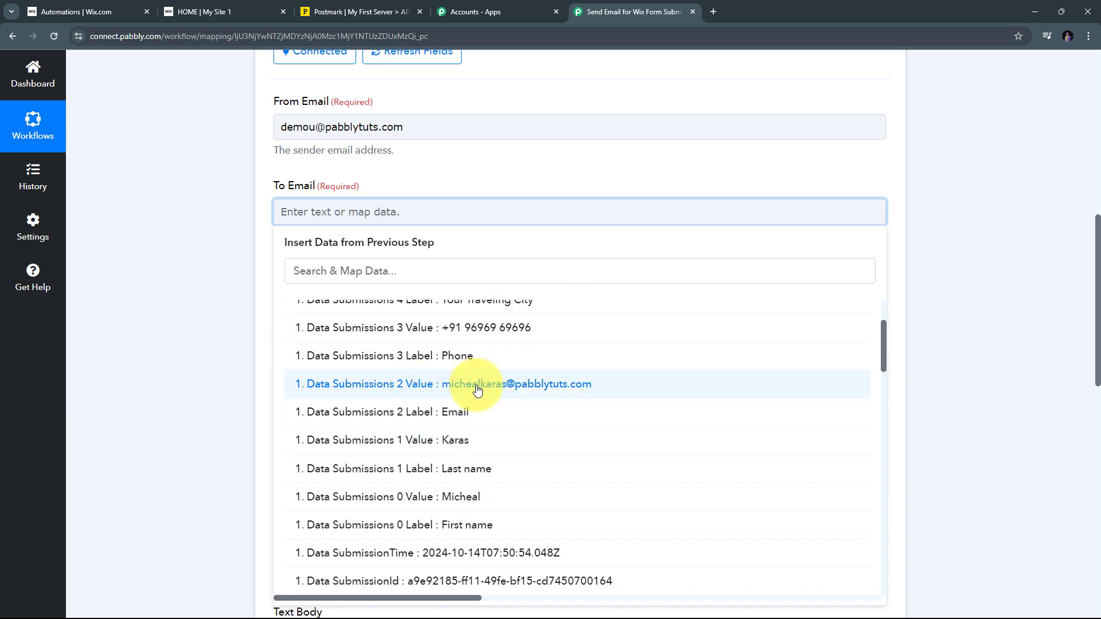
pyautogui.click(537, 388)
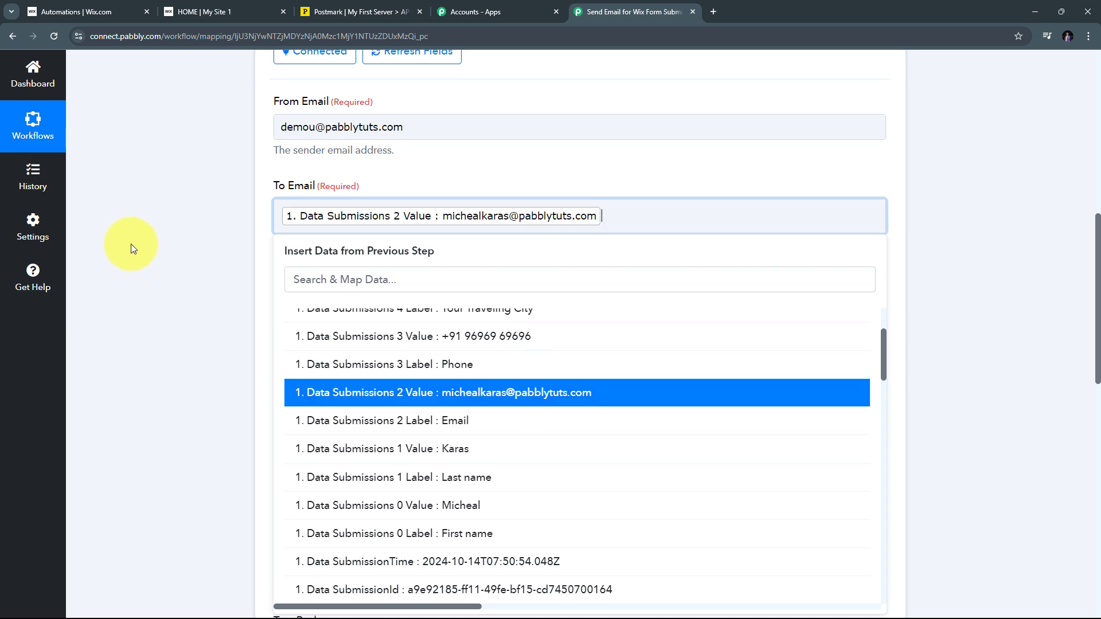
pyautogui.click(130, 243)
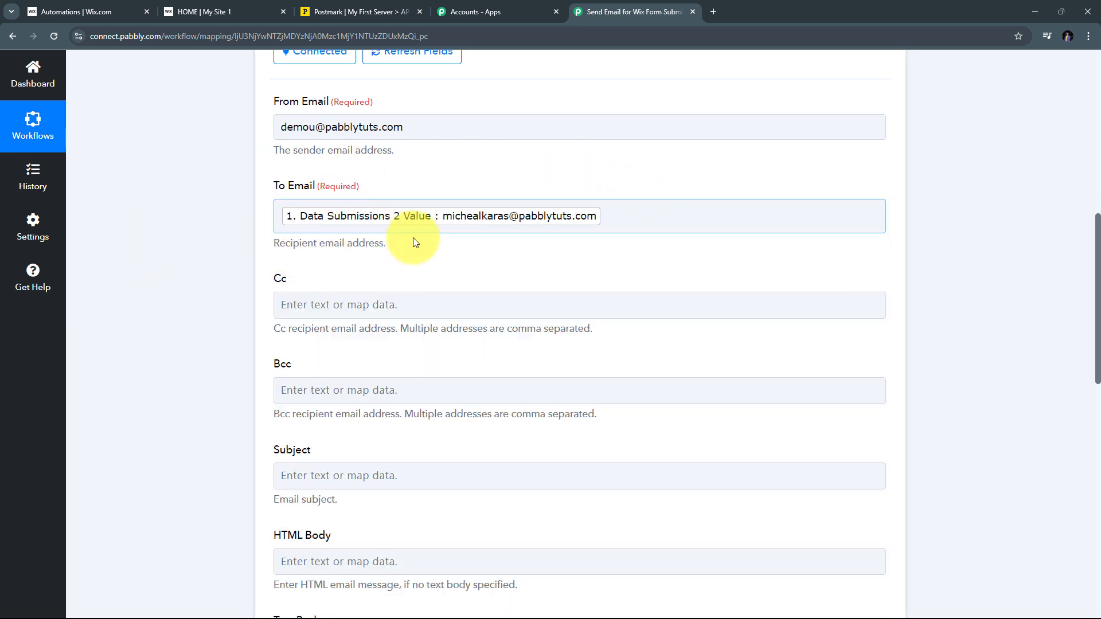
pyautogui.scroll(-3, 438, 165)
pyautogui.scroll(-1, 356, 229)
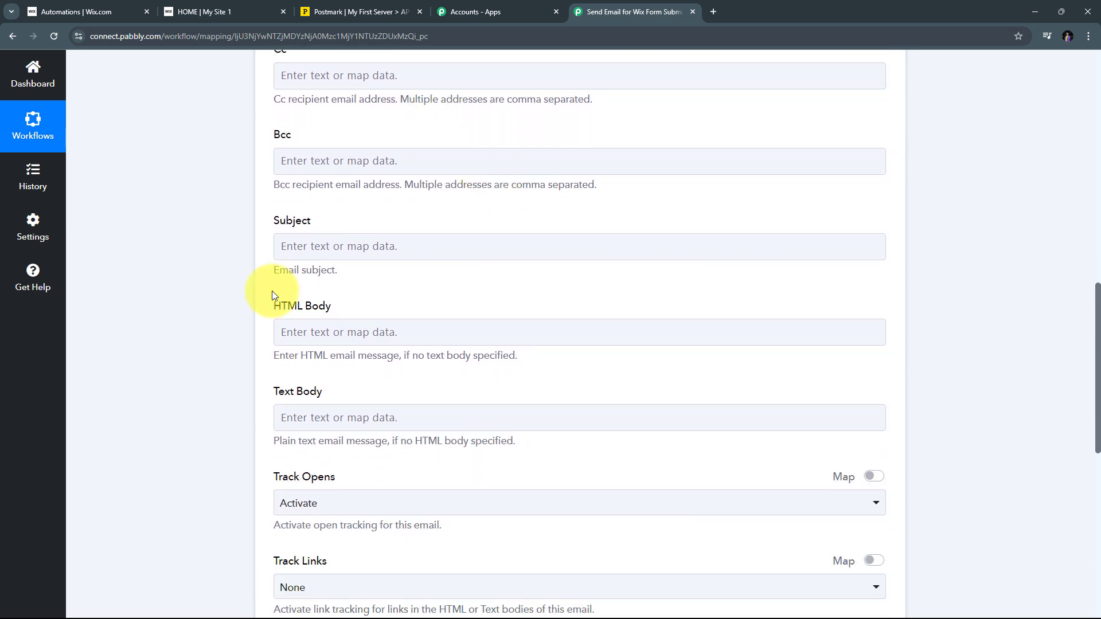
# Set the email Subject to 'Event Registration Confirmation'
pyautogui.click(328, 246)
pyautogui.hotkey('ctrl', 'v')
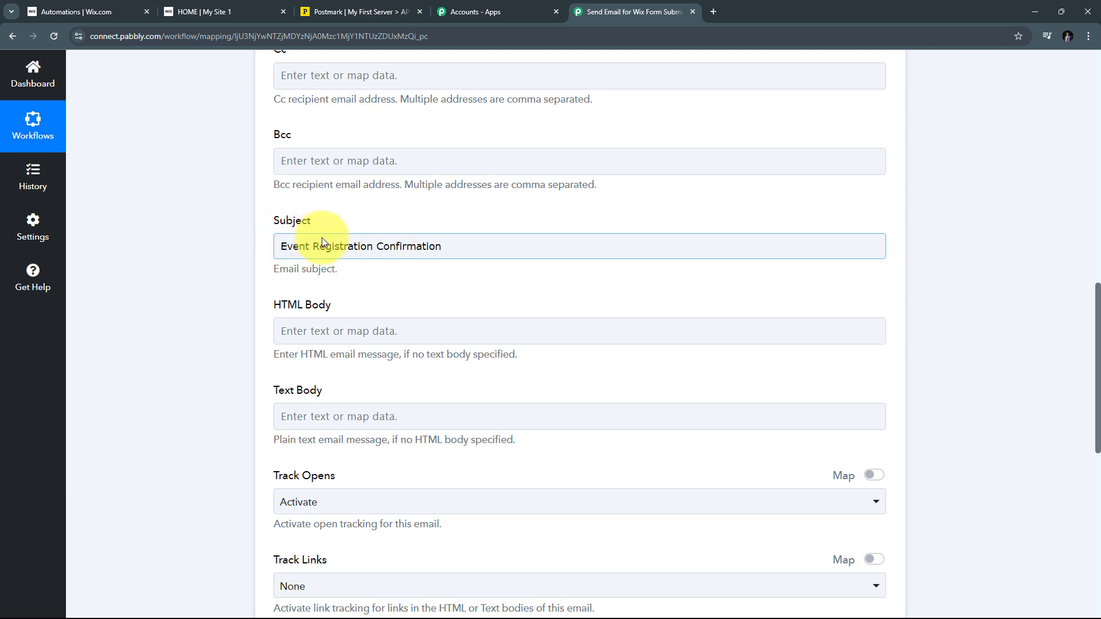
pyautogui.scroll(-2, 456, 226)
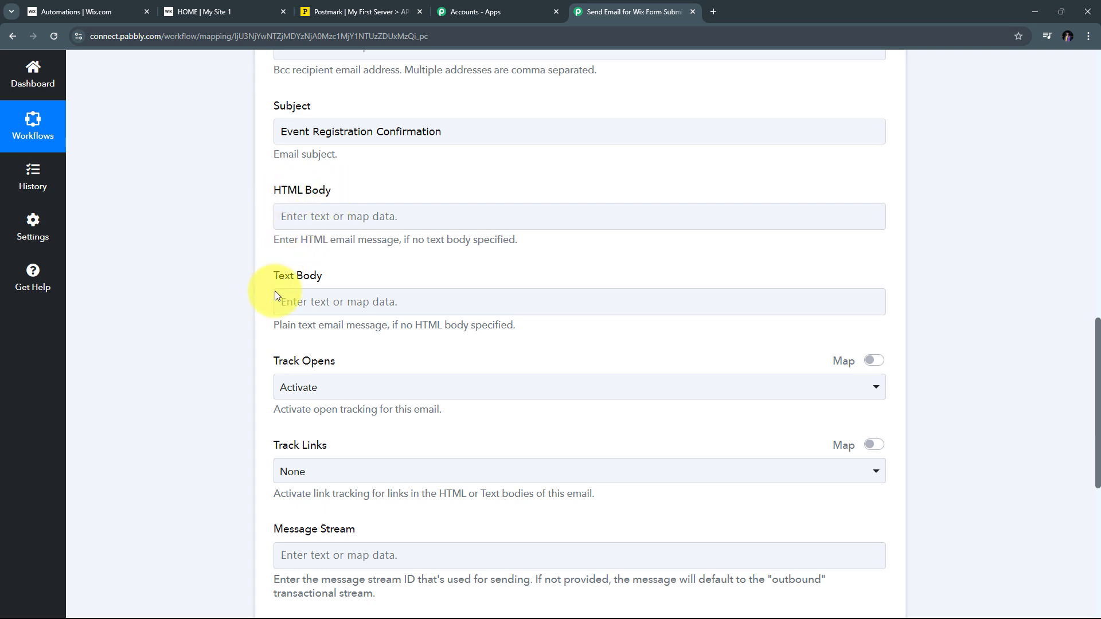
pyautogui.click(307, 293)
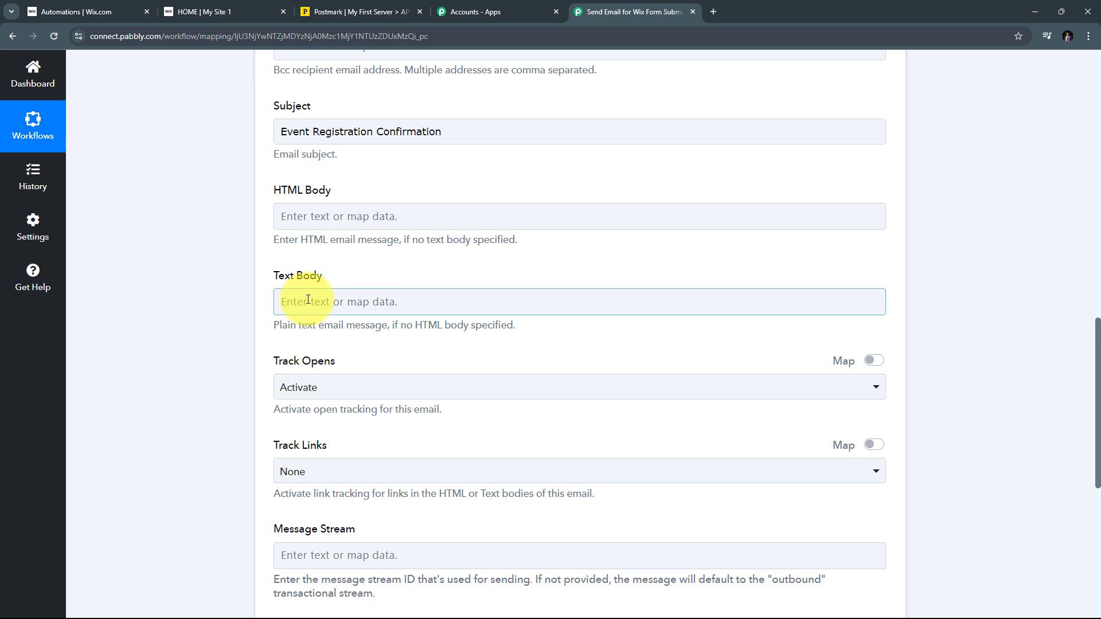
# Paste the event confirmation message into Text Body and map Data Submissions 0 and 1 (first and last name) after 'Hi'
pyautogui.hotkey('ctrl', 'v')
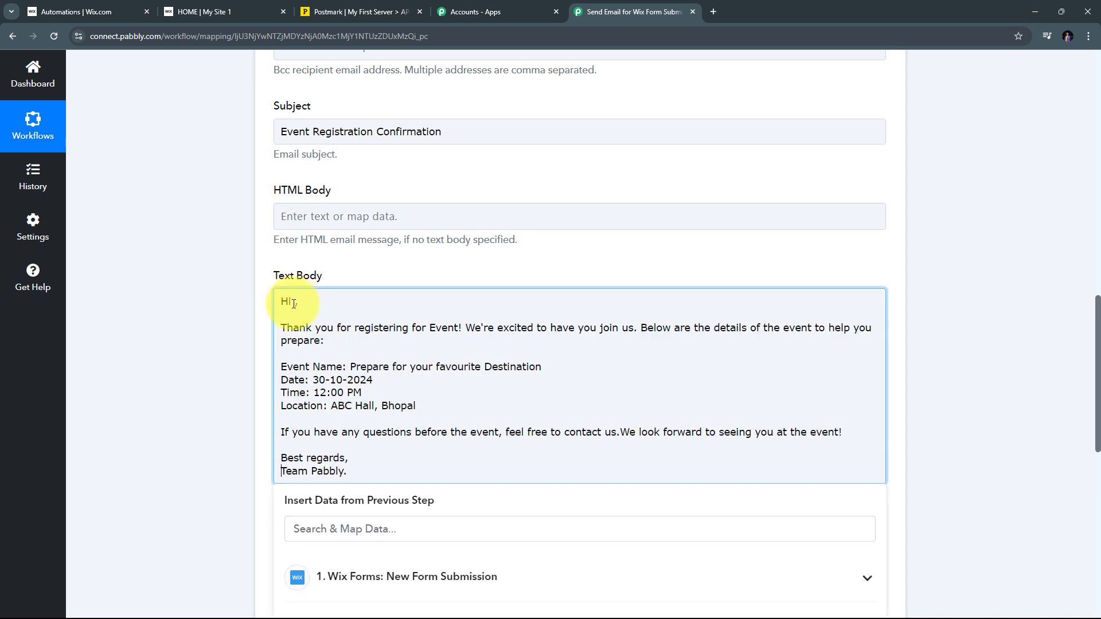
pyautogui.click(293, 304)
pyautogui.scroll(-2, 484, 300)
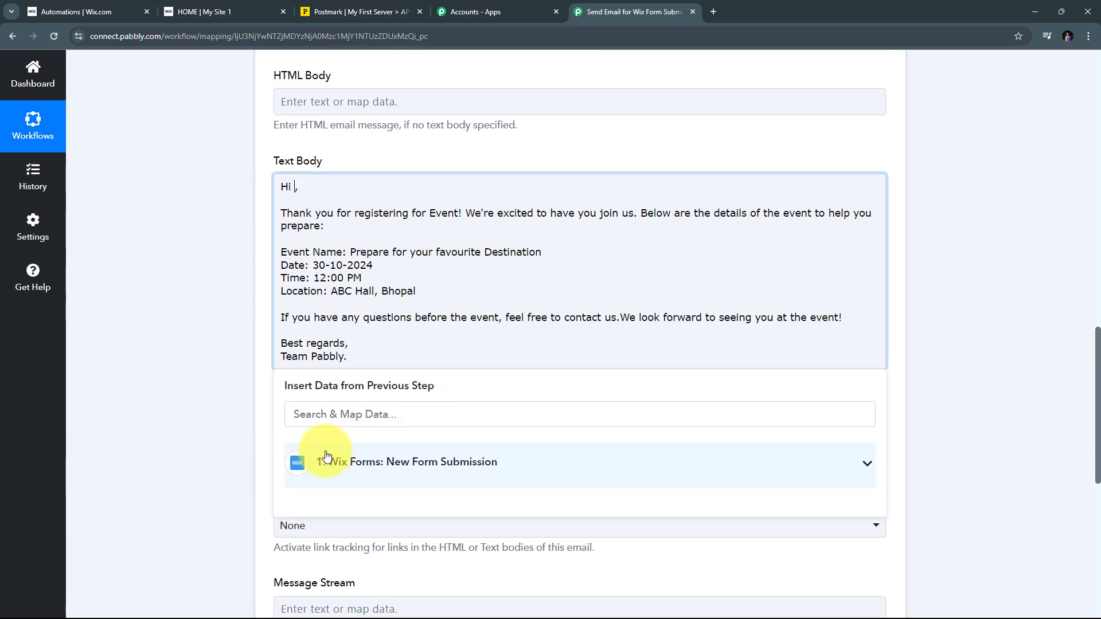
pyautogui.click(437, 461)
pyautogui.scroll(-4, 458, 550)
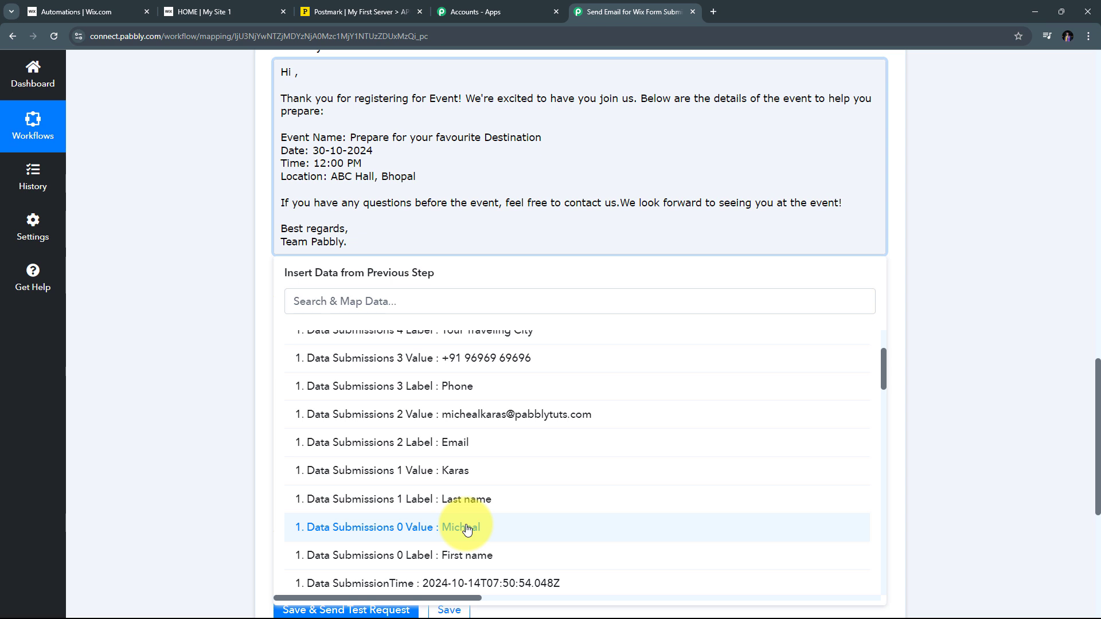
pyautogui.click(467, 528)
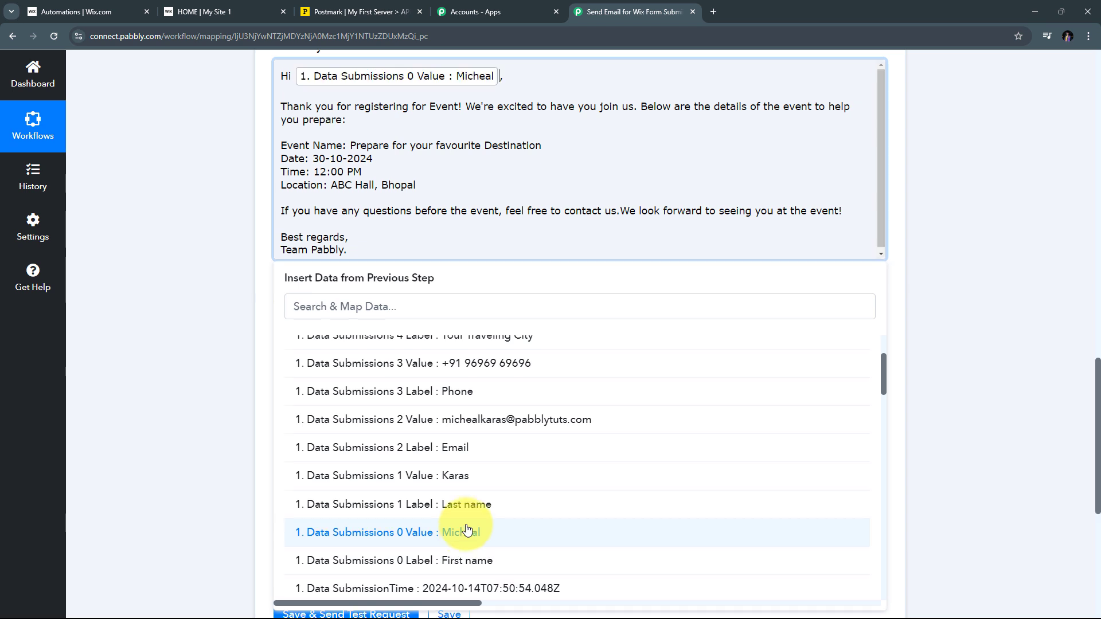
pyautogui.click(456, 479)
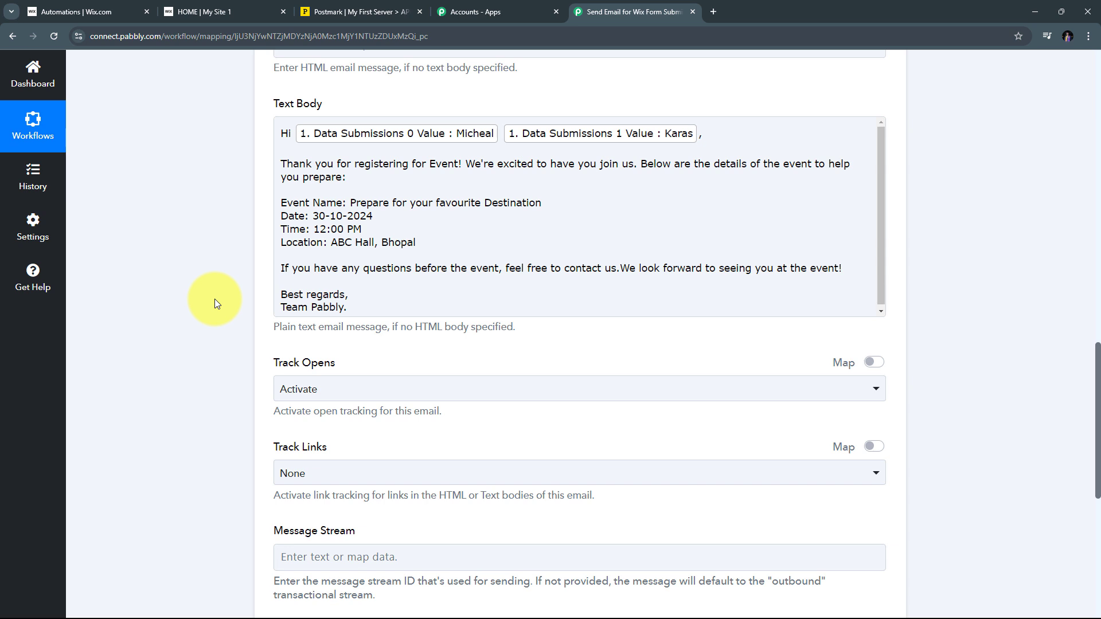
pyautogui.scroll(2, 344, 427)
pyautogui.scroll(-2, 338, 246)
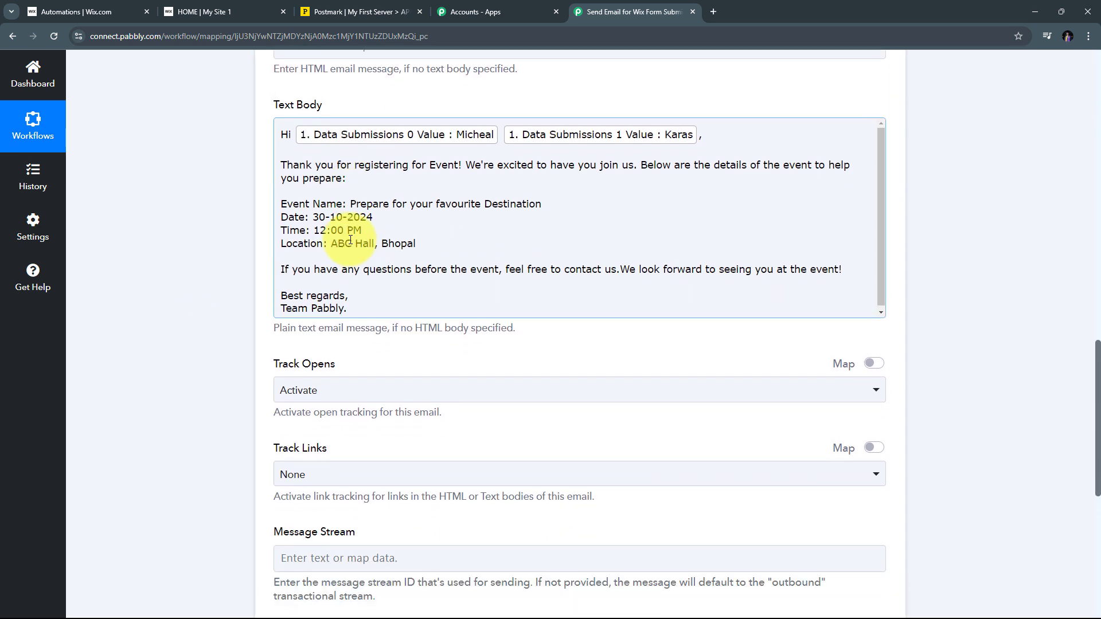
pyautogui.scroll(-2, 350, 241)
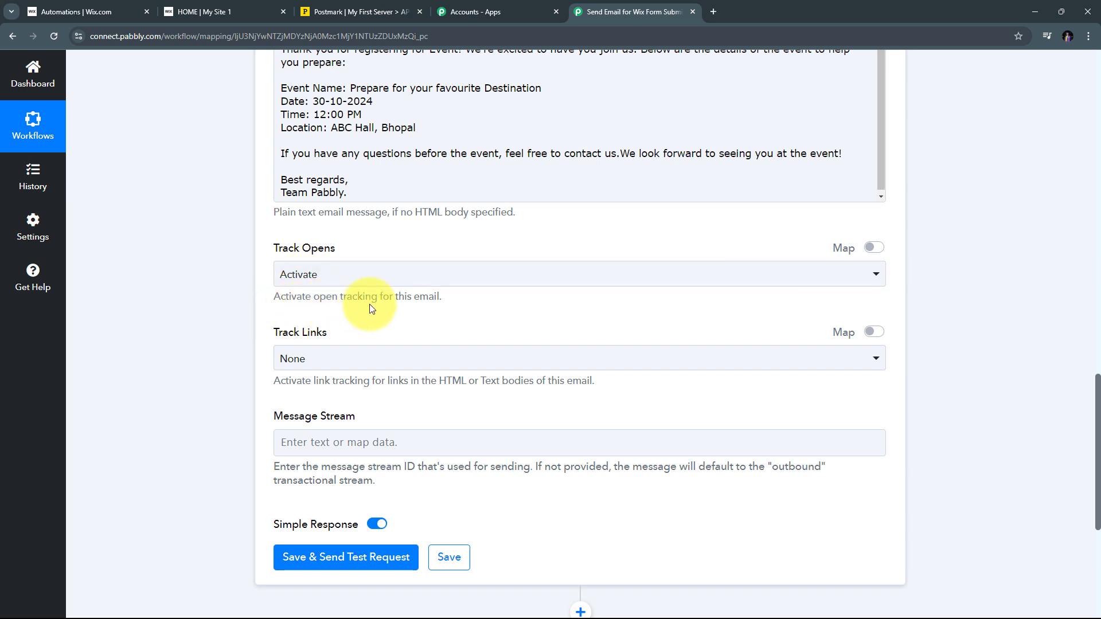
pyautogui.click(561, 276)
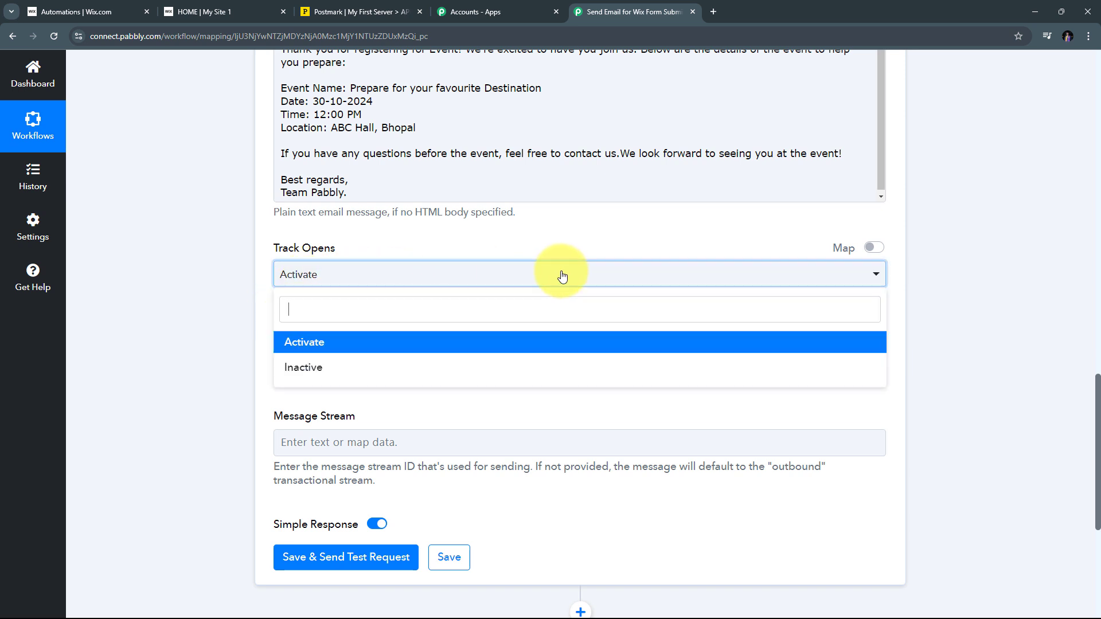
pyautogui.click(305, 350)
pyautogui.scroll(-4, 435, 281)
pyautogui.scroll(6, 480, 285)
pyautogui.scroll(5, 480, 285)
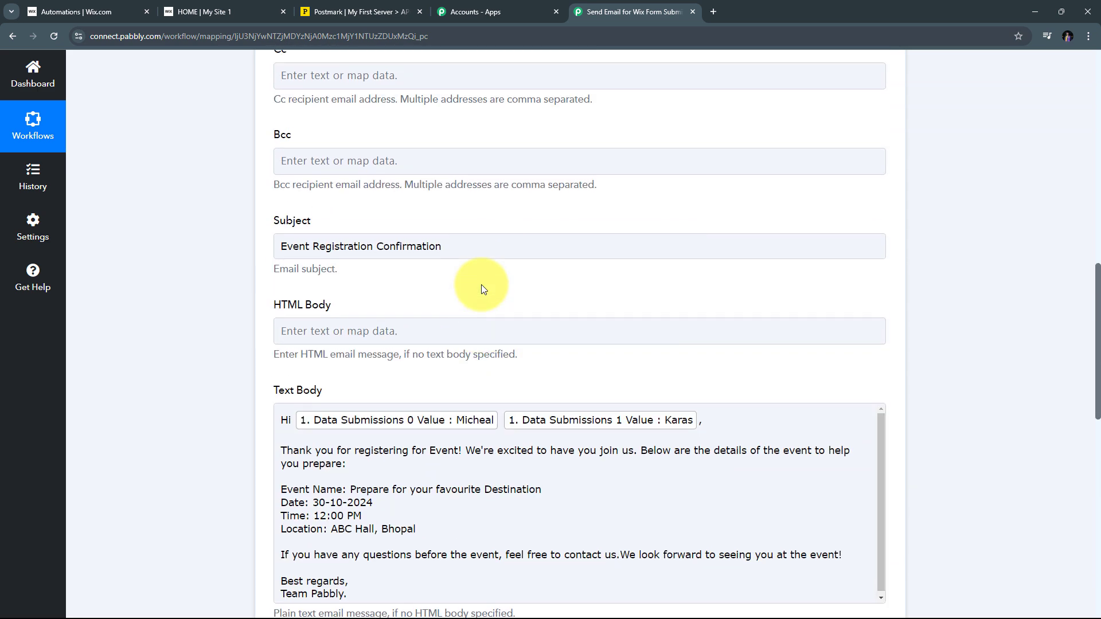
pyautogui.scroll(-3, 480, 284)
pyautogui.scroll(1, 480, 285)
pyautogui.scroll(1, 483, 285)
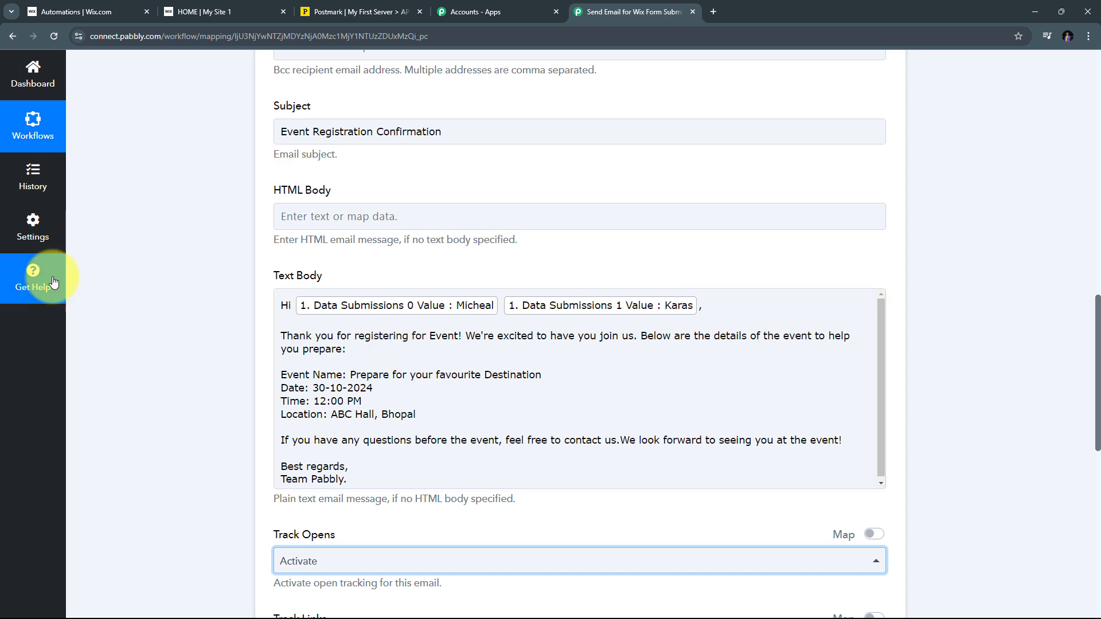
pyautogui.scroll(-9, 239, 267)
pyautogui.scroll(-1, 238, 266)
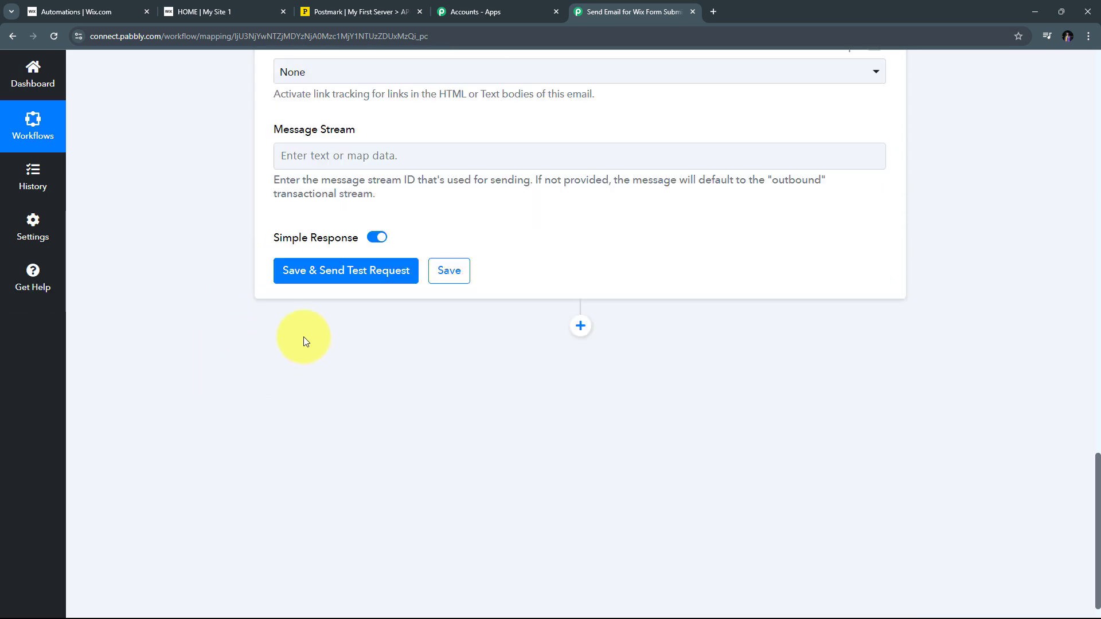
# Save the Postmark Send Email step and send a test request
pyautogui.click(356, 276)
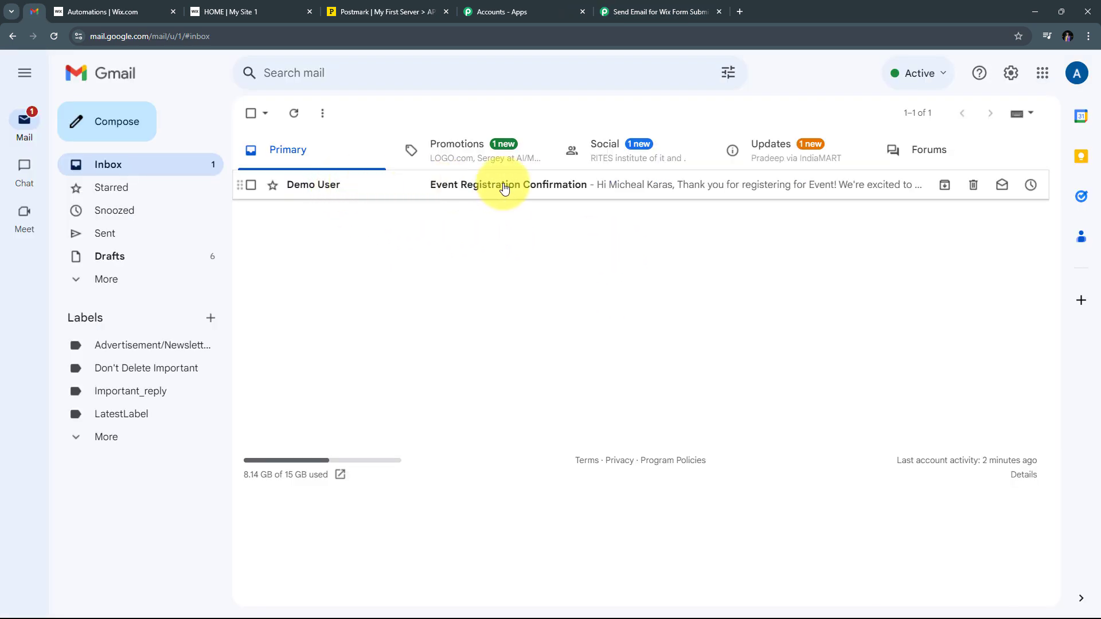
# Read the Event Registration Confirmation email in Gmail, then return to the Pabbly Connect workflow
pyautogui.click(459, 187)
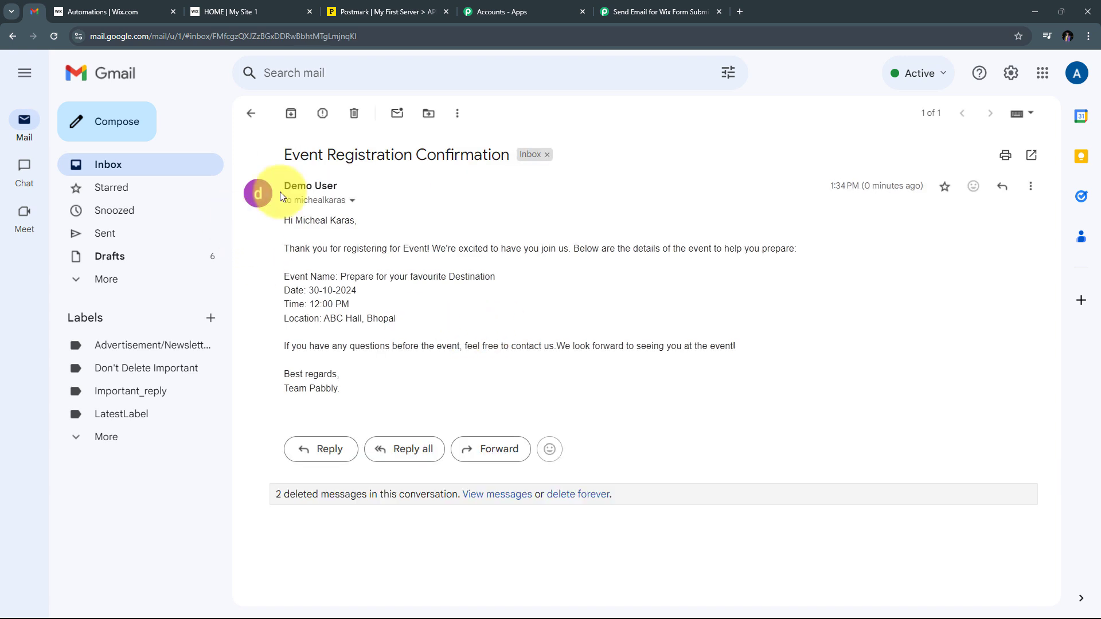
pyautogui.moveTo(296, 202)
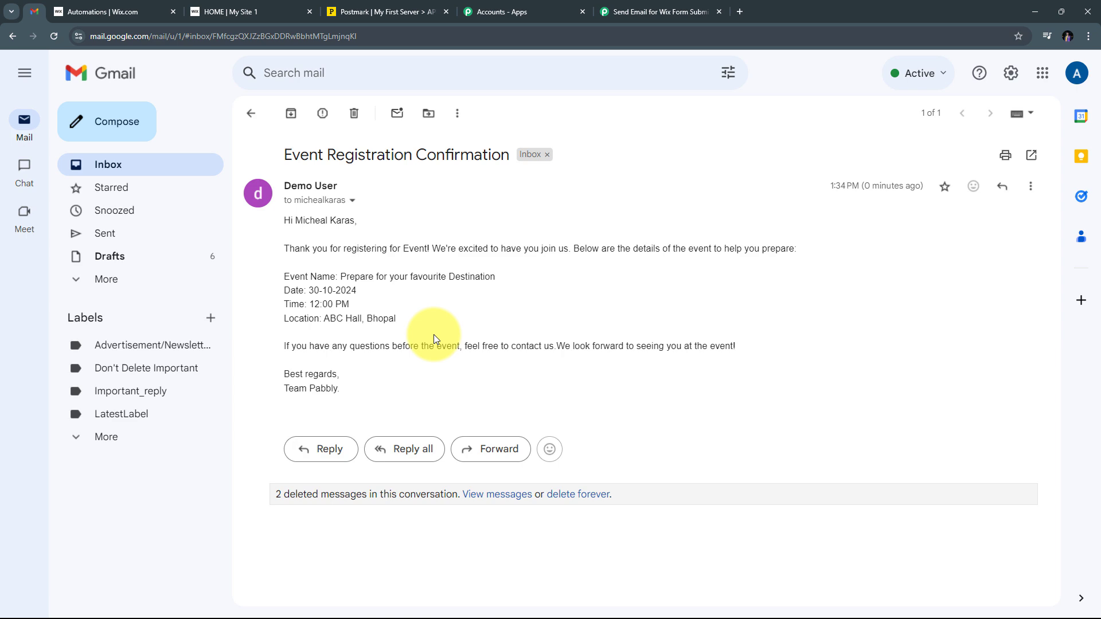
pyautogui.click(631, 12)
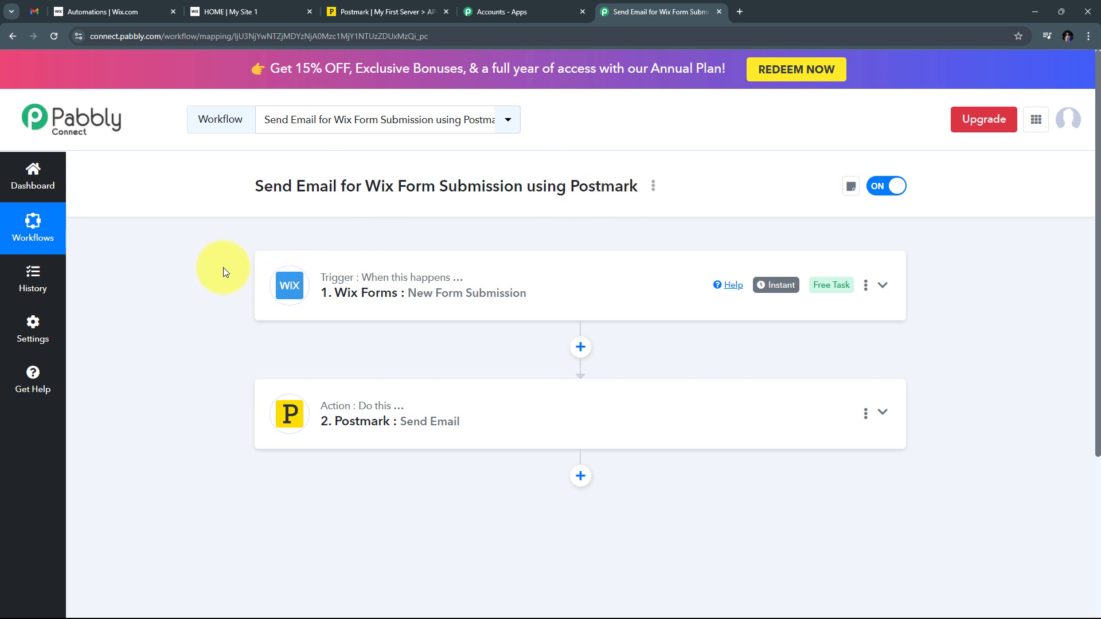
pyautogui.moveTo(334, 284)
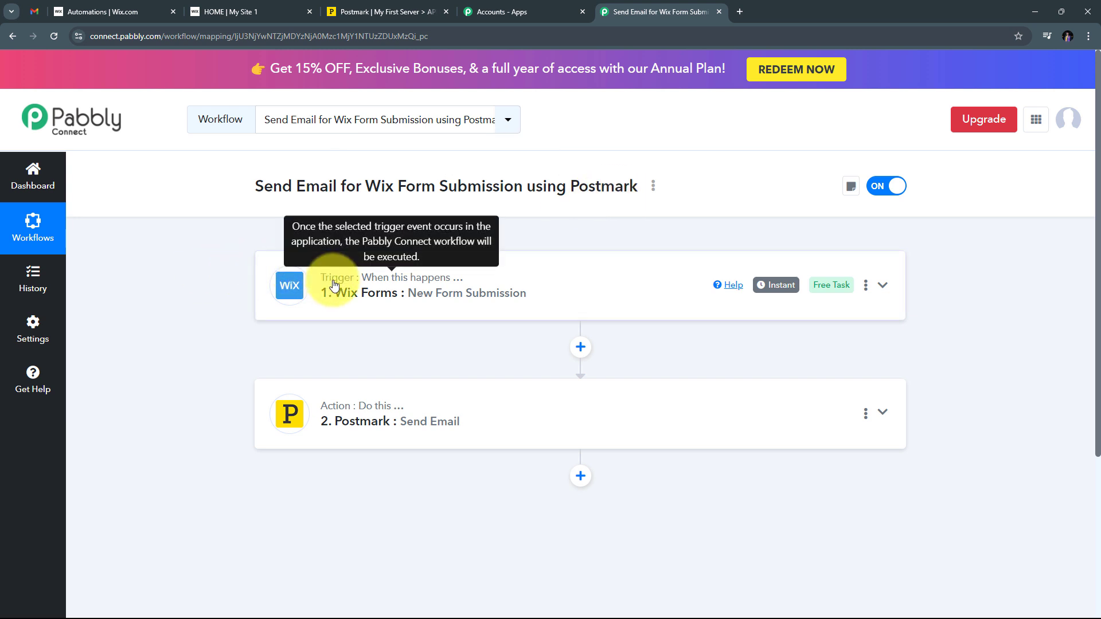